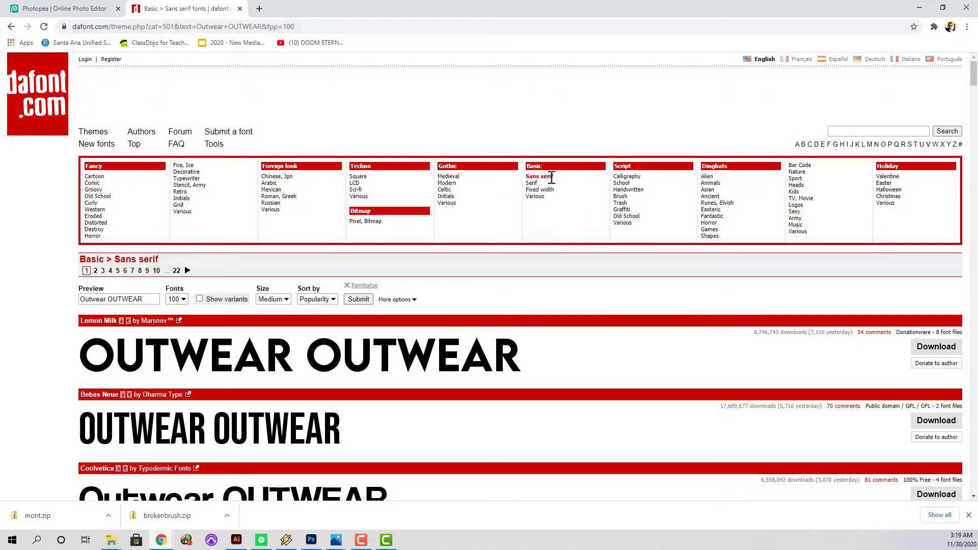
# - Extend the font preview text to "Outwear OUTWEAR outwear" and apply it to the sans serif list
pyautogui.tripleClick(152, 304)
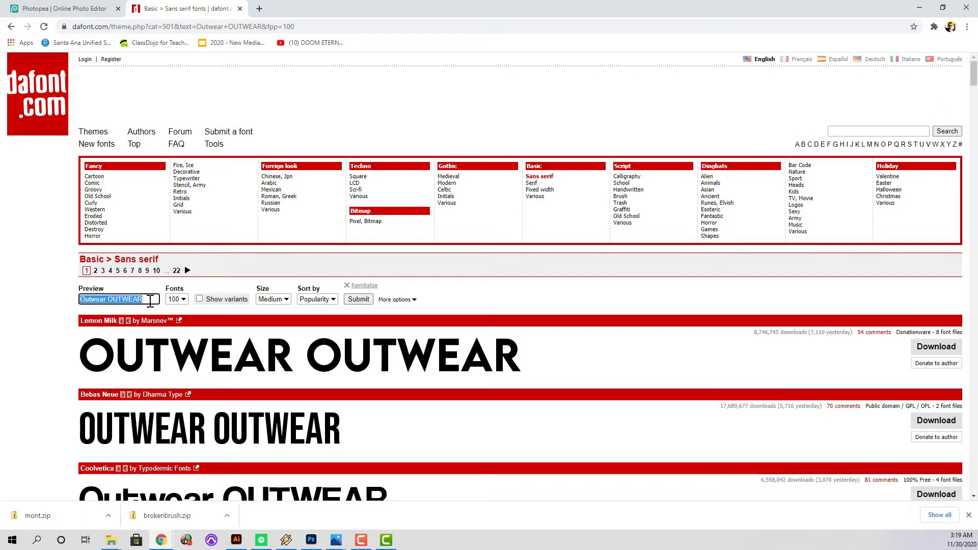
pyautogui.click(151, 301)
pyautogui.write('outwear')
pyautogui.click(359, 301)
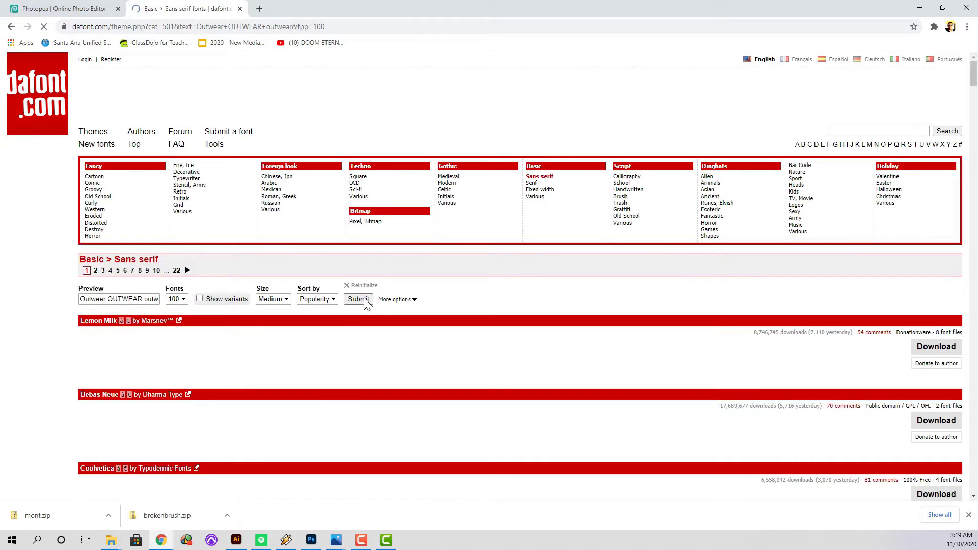
# - Find the Mont font by Fontfabric in the sans serif list and download it
pyautogui.scroll(-5, 385, 278)
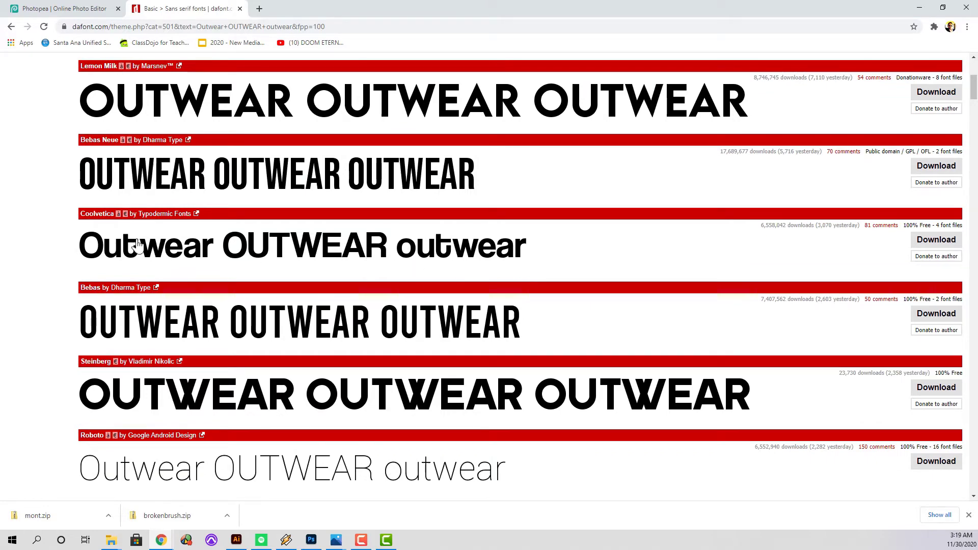
pyautogui.scroll(-11, 403, 260)
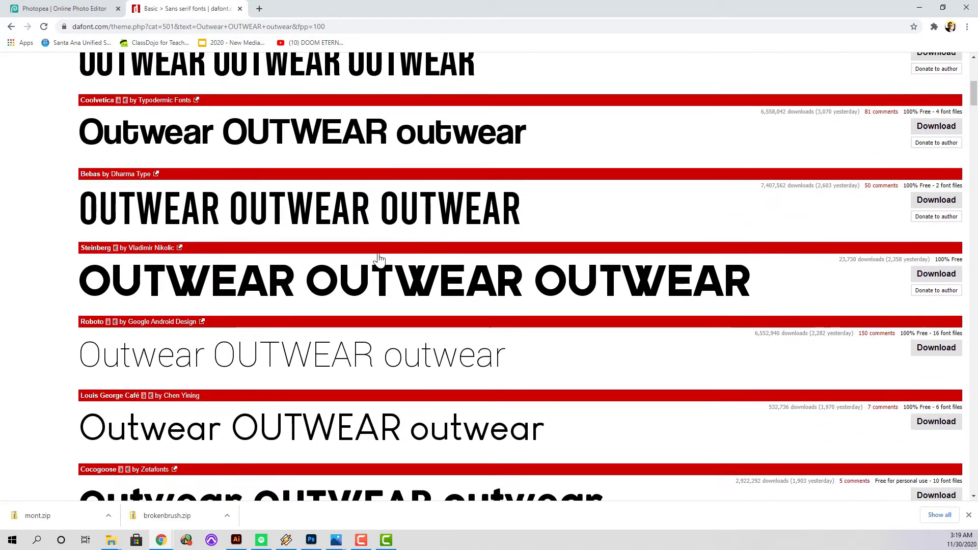
pyautogui.scroll(-2, 382, 260)
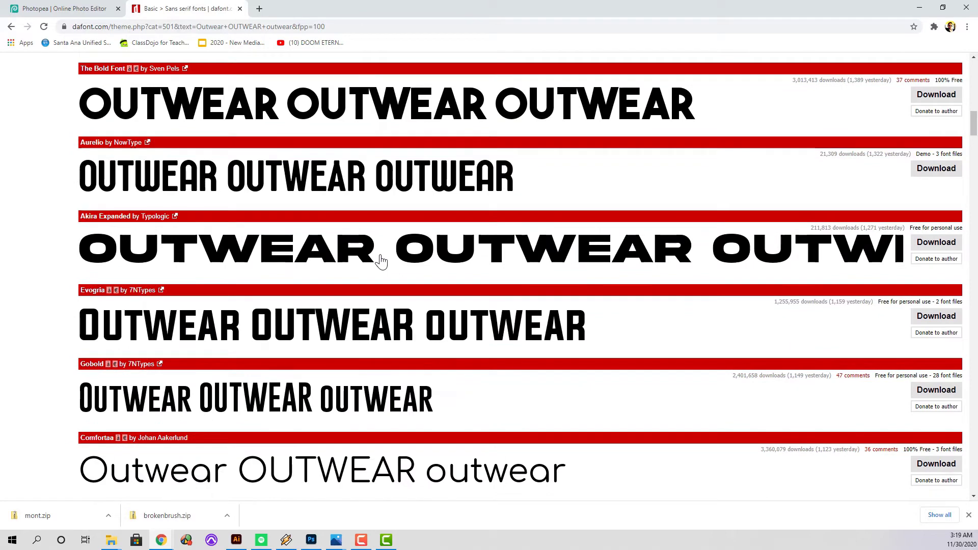
pyautogui.scroll(-2, 382, 259)
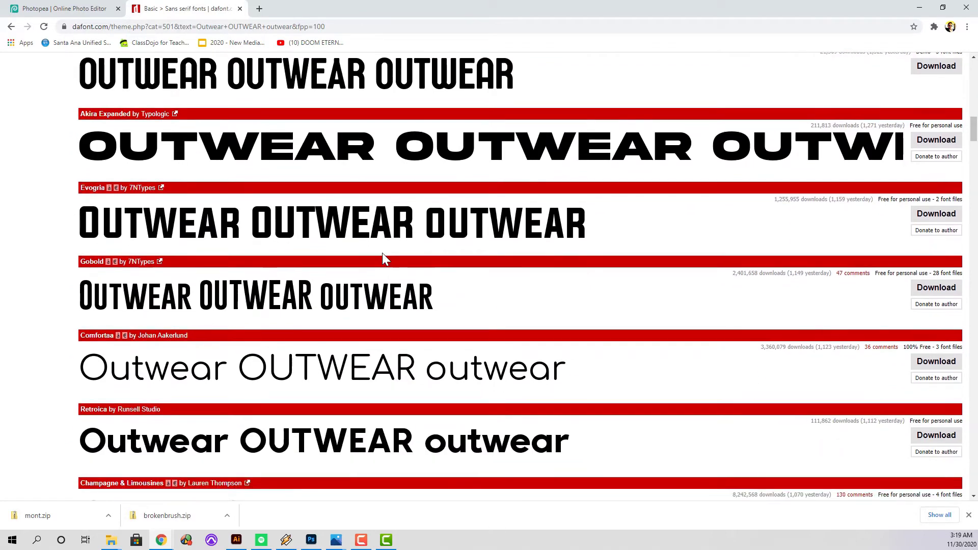
pyautogui.scroll(-2, 382, 258)
pyautogui.scroll(-2, 383, 247)
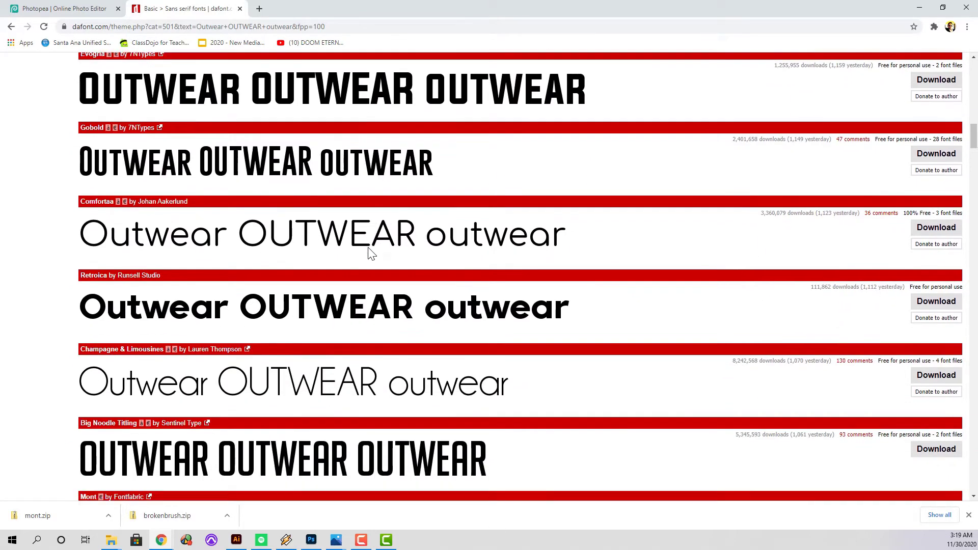
pyautogui.scroll(-1, 397, 265)
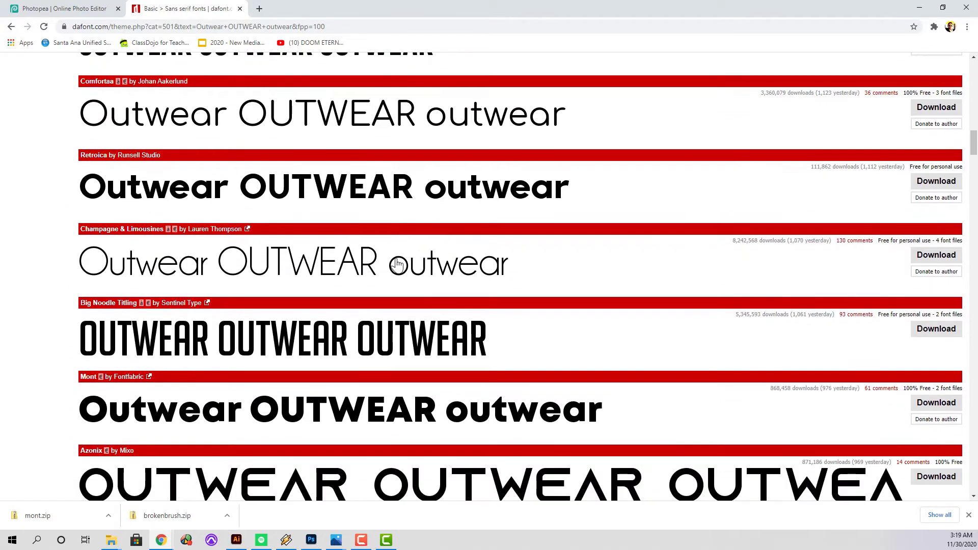
pyautogui.scroll(-5, 397, 265)
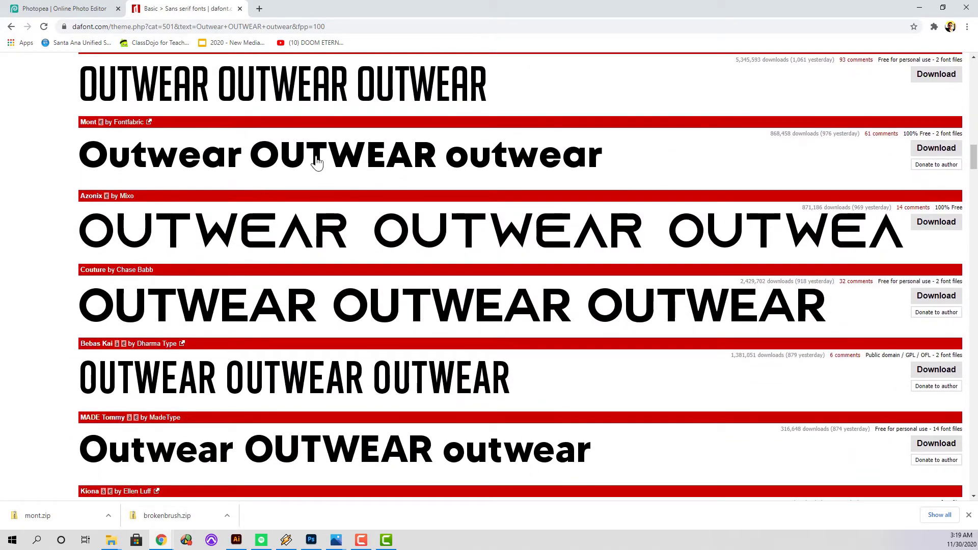
pyautogui.click(915, 154)
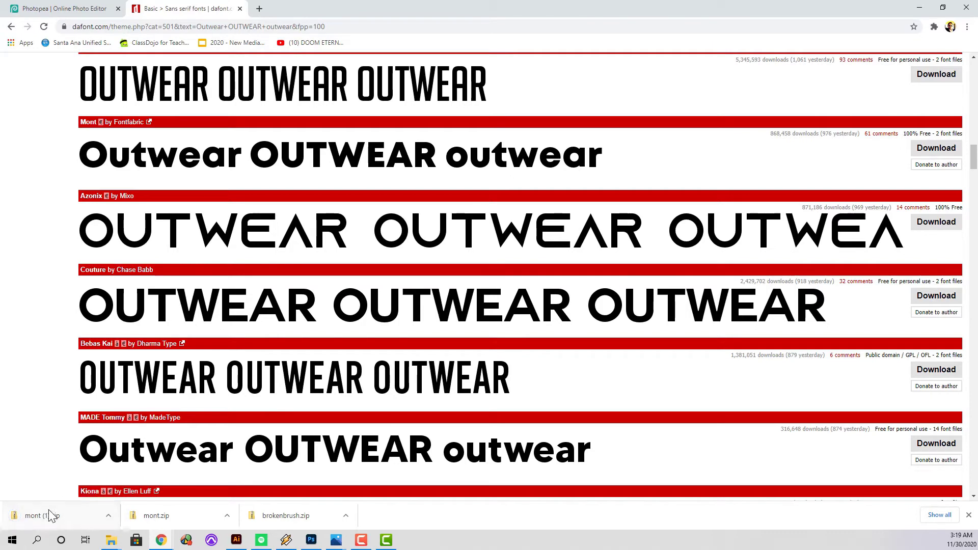
# - Switch to Photopea and start a new project using the Letter print preset
pyautogui.click(88, 13)
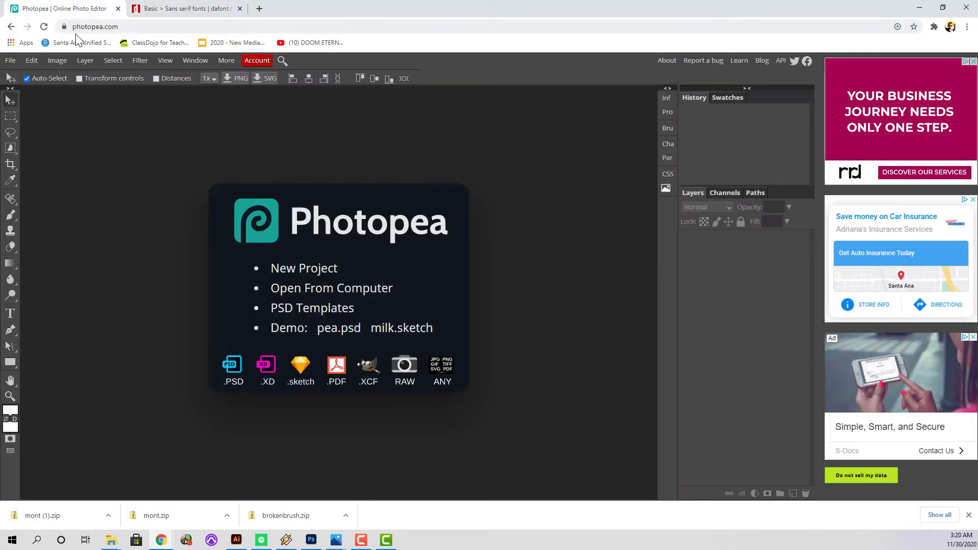
pyautogui.click(11, 61)
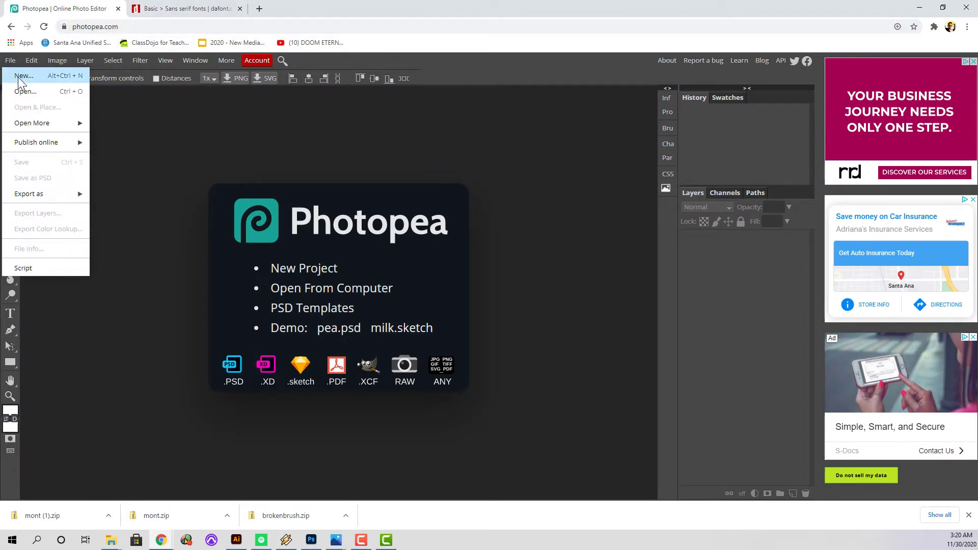
pyautogui.click(17, 78)
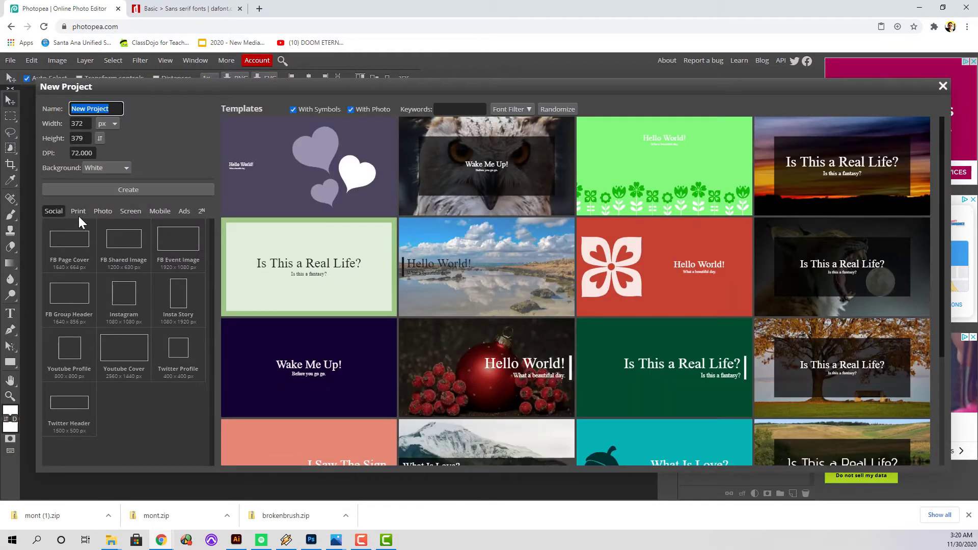
pyautogui.click(76, 211)
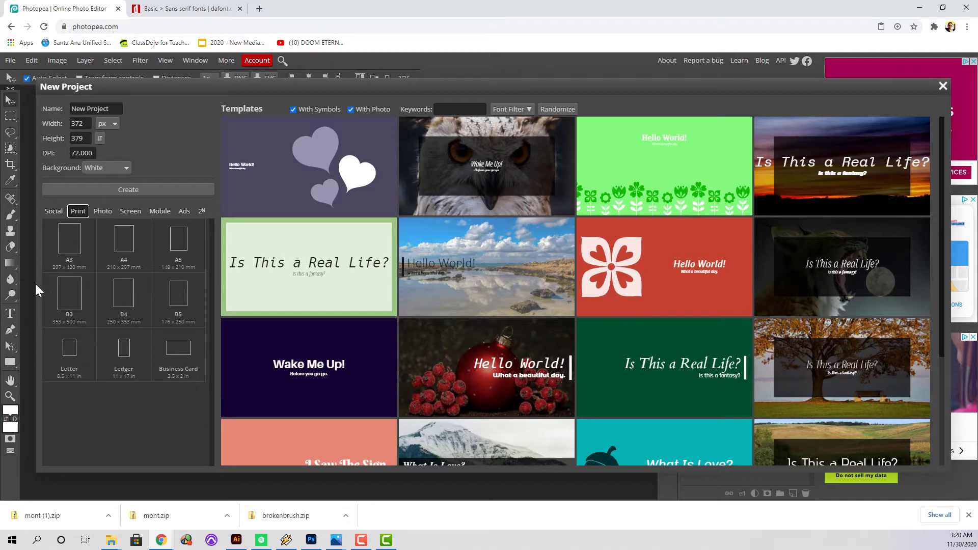
pyautogui.click(68, 357)
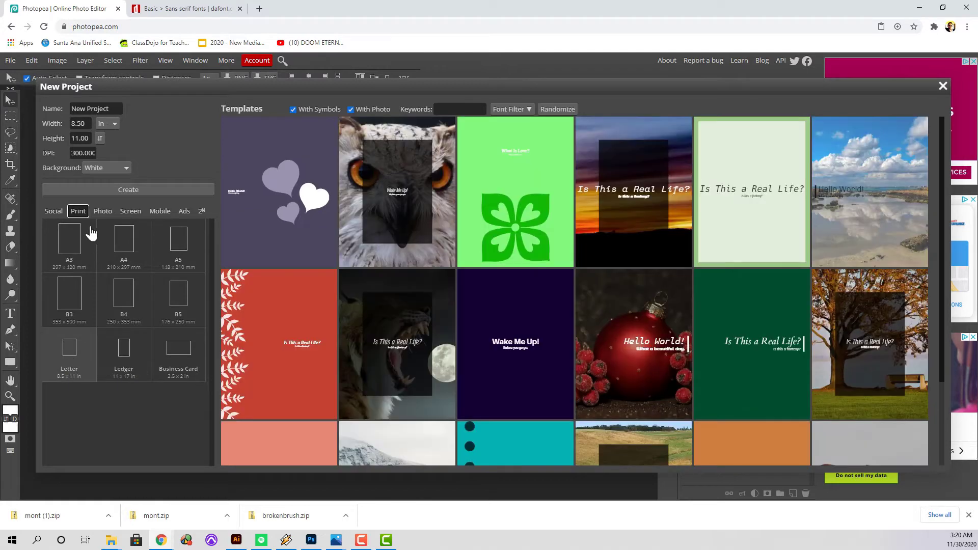
# - Name the new project "logo project - " followed by the person's full name
pyautogui.moveTo(115, 108); pyautogui.dragTo(67, 109)
pyautogui.press('Tab')
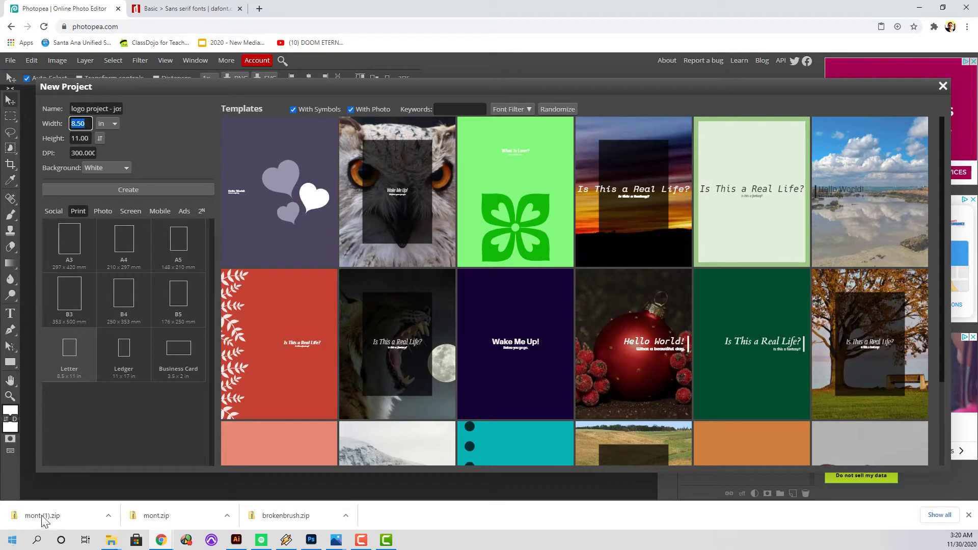
pyautogui.click(80, 211)
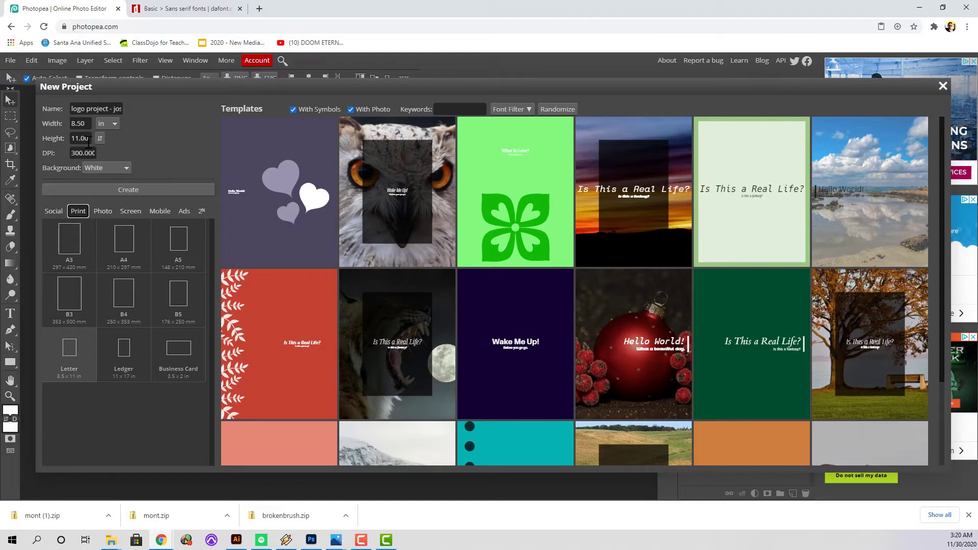
# - Set the project width to 11 in and height to 8.5 in, and create the document
pyautogui.click(87, 123)
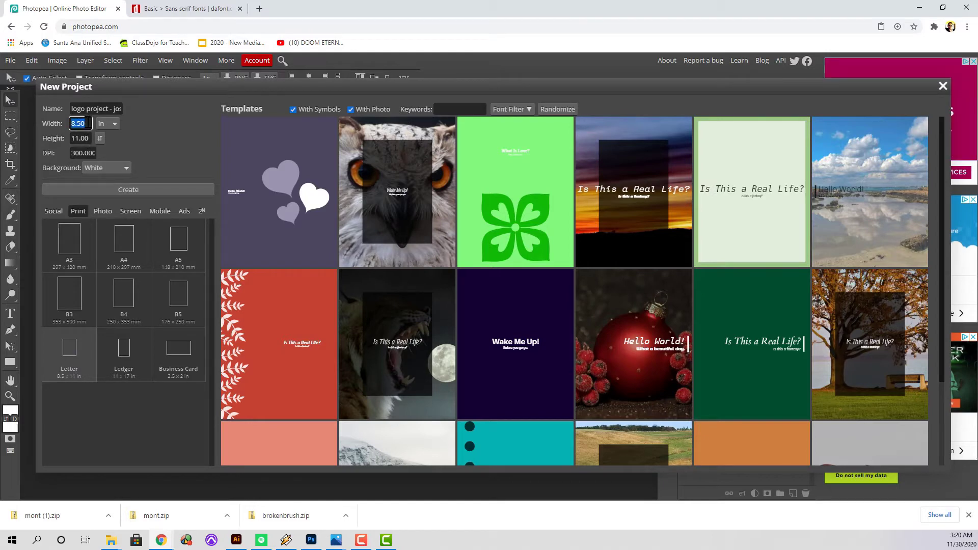
pyautogui.write('11')
pyautogui.press('Tab')
pyautogui.press('Tab')
pyautogui.write('8')
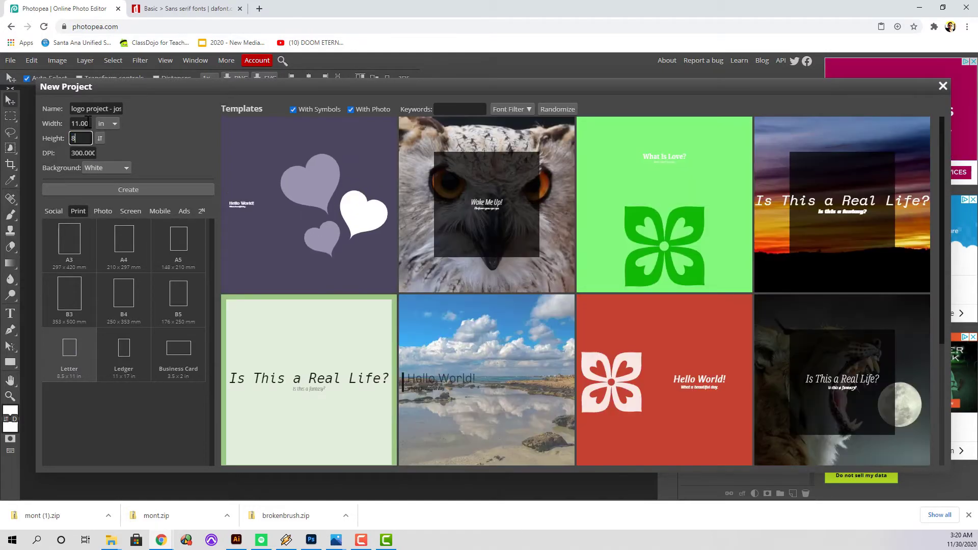
pyautogui.write('.5')
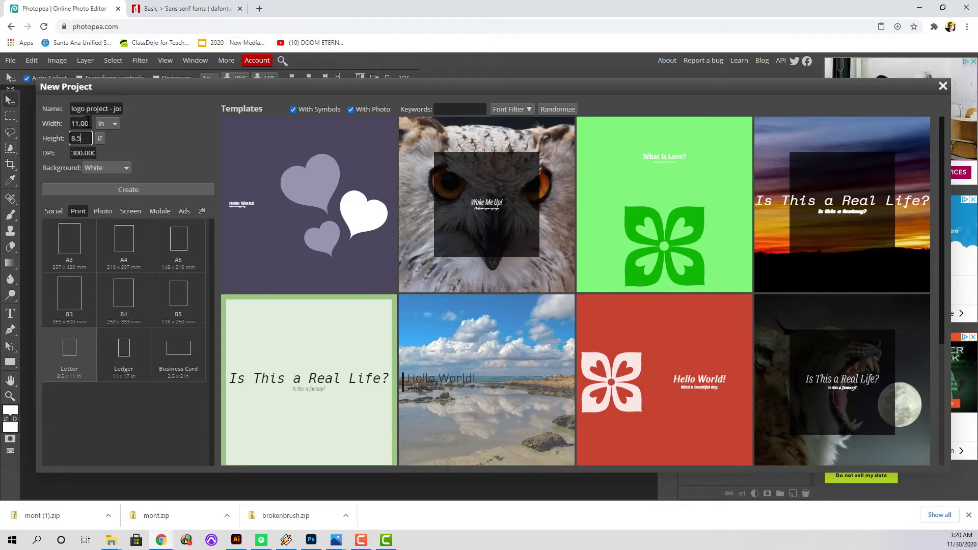
pyautogui.click(189, 157)
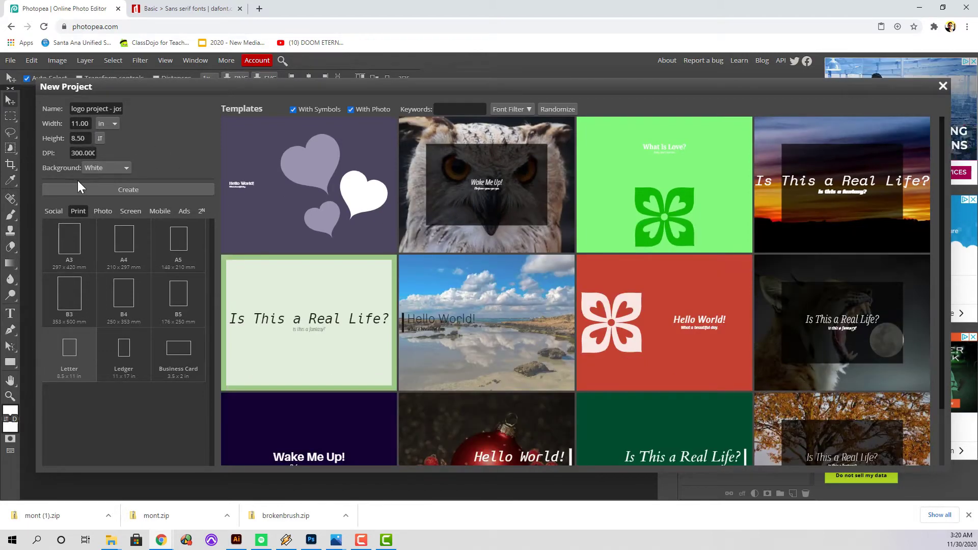
pyautogui.click(93, 188)
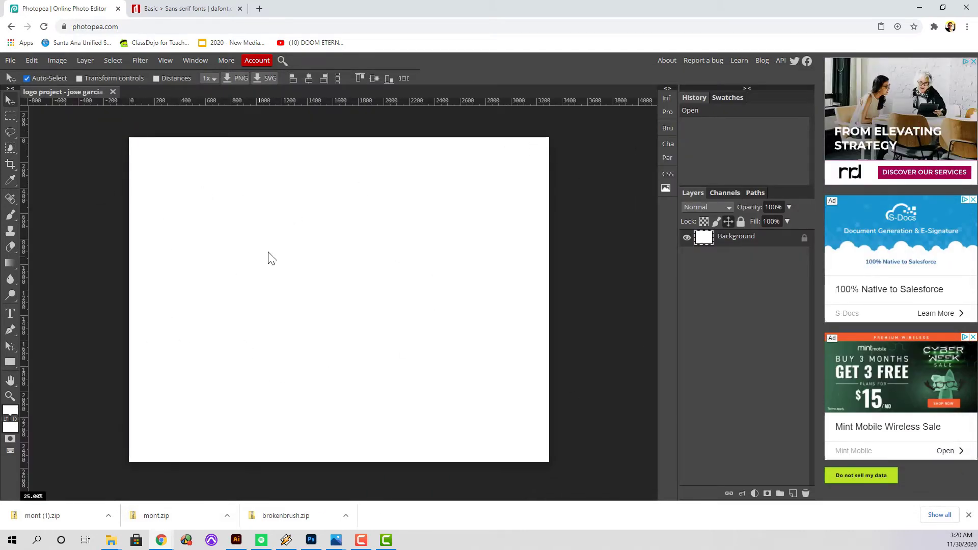
# - Add a text layer reading OUTWEAR in the upper part of the canvas and select all its text
pyautogui.click(10, 317)
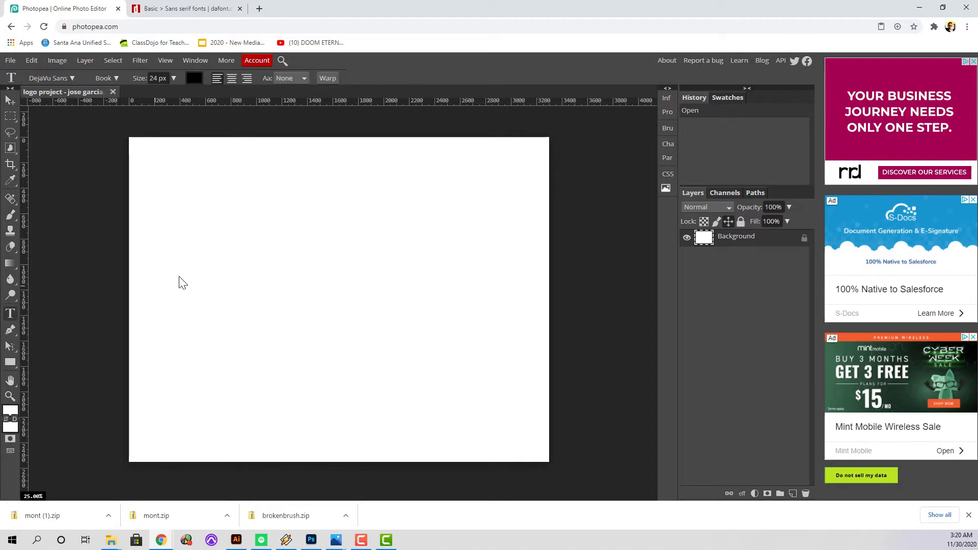
pyautogui.click(259, 223)
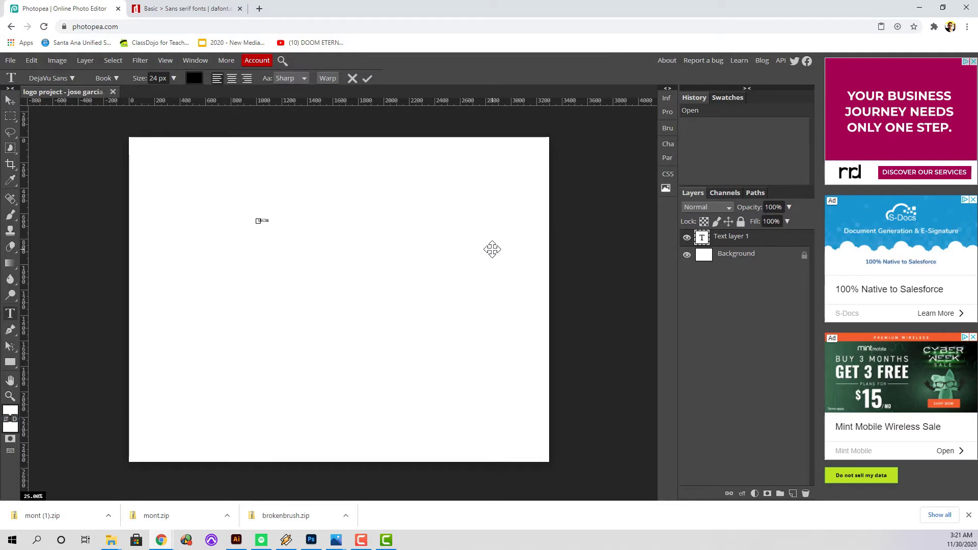
pyautogui.press('BackSpace')
pyautogui.press('BackSpace')
pyautogui.hotkey('ctrl', 'a')
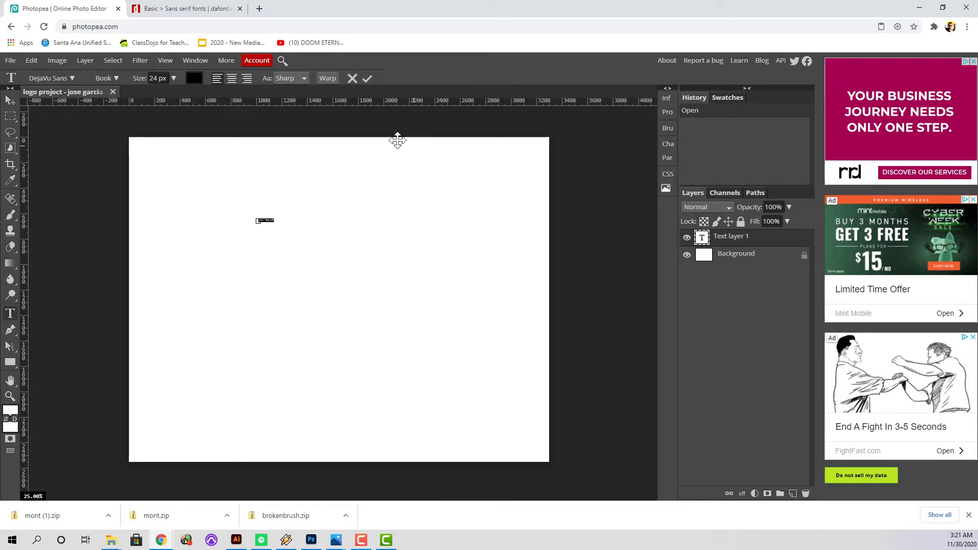
# - Set the font size of the OUTWEAR text to 400 px and commit the text
pyautogui.click(160, 79)
pyautogui.write('28')
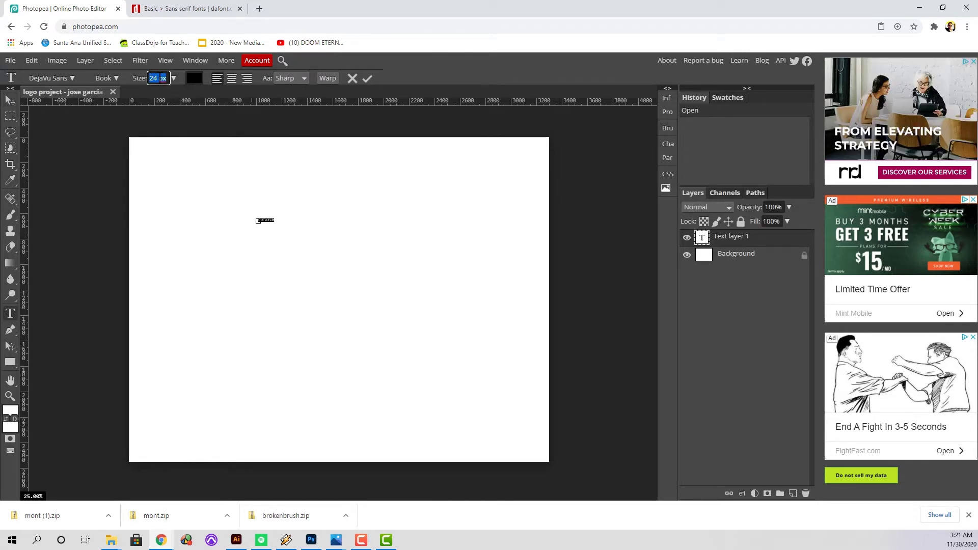
pyautogui.click(156, 84)
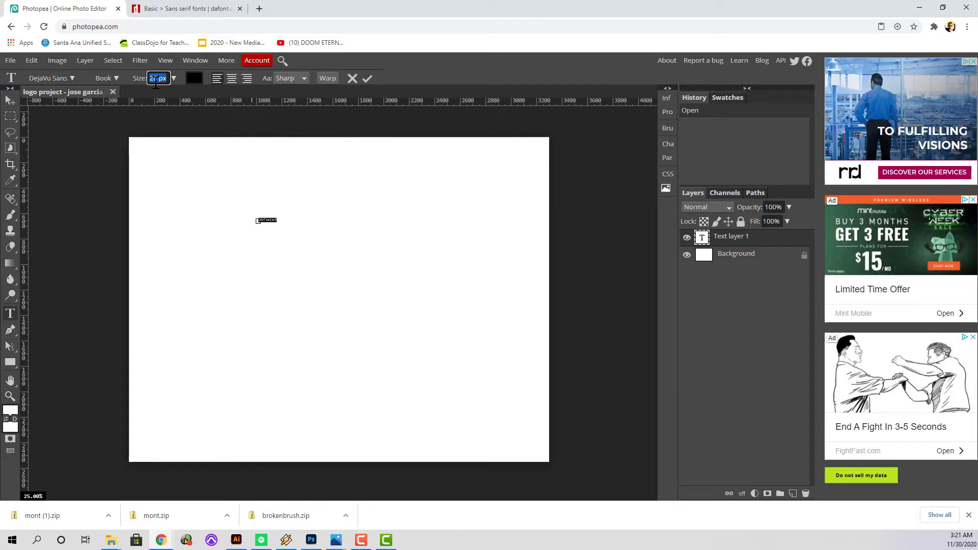
pyautogui.write('200')
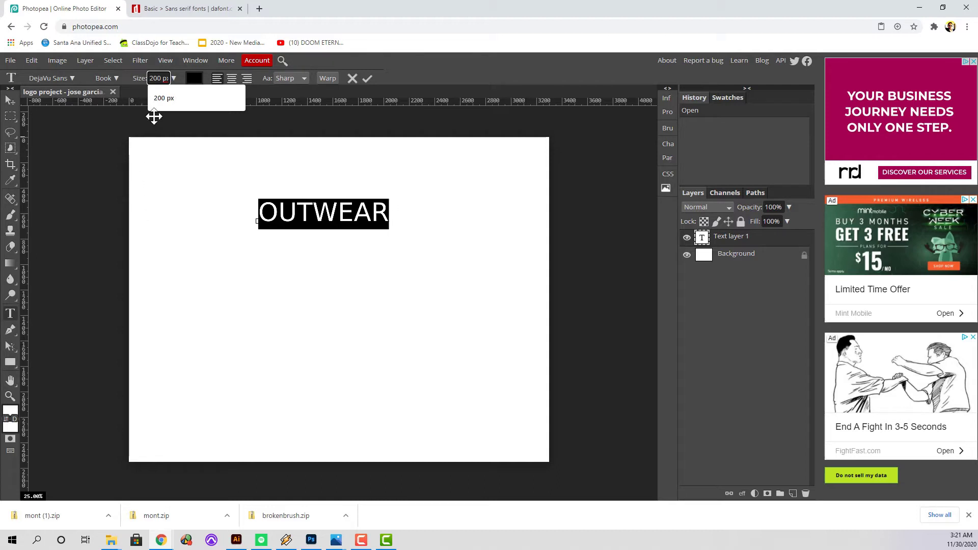
pyautogui.click(157, 78)
pyautogui.write('400')
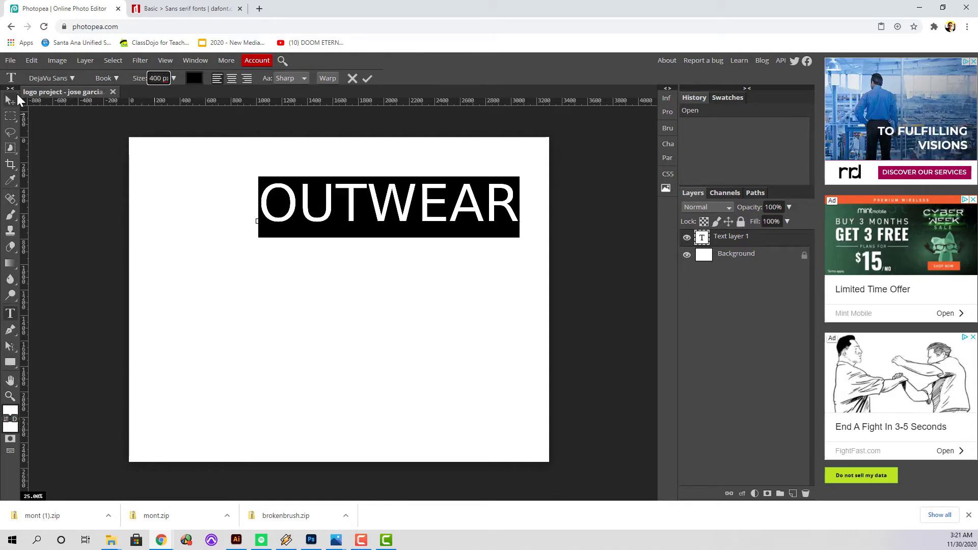
pyautogui.click(16, 97)
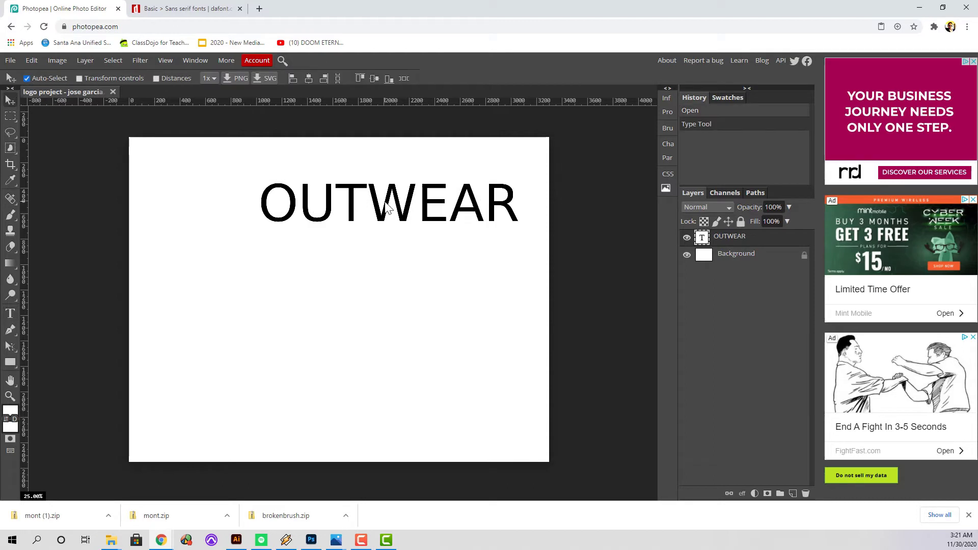
# - Move the OUTWEAR text near the canvas center and enlarge it with Free Transform to about 481 px
pyautogui.moveTo(381, 210); pyautogui.dragTo(299, 266)
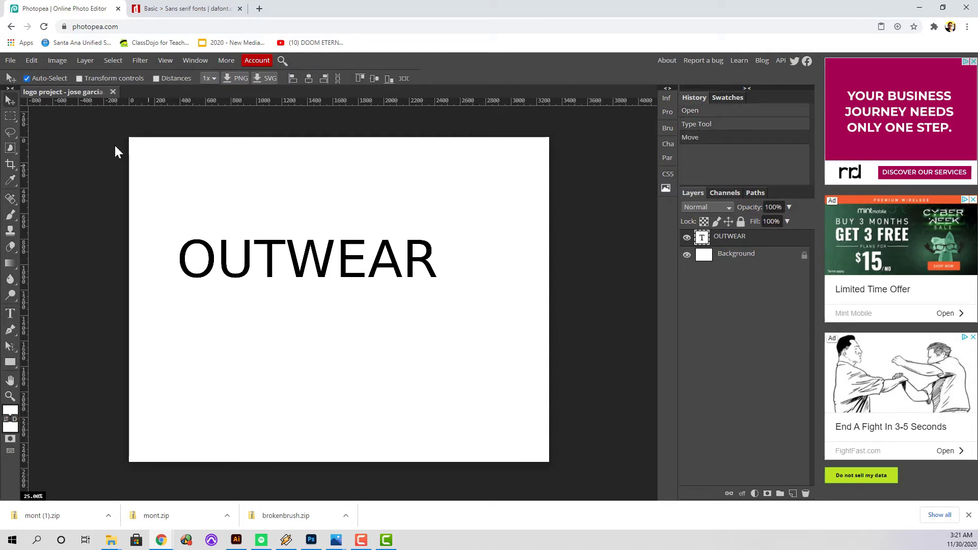
pyautogui.click(30, 60)
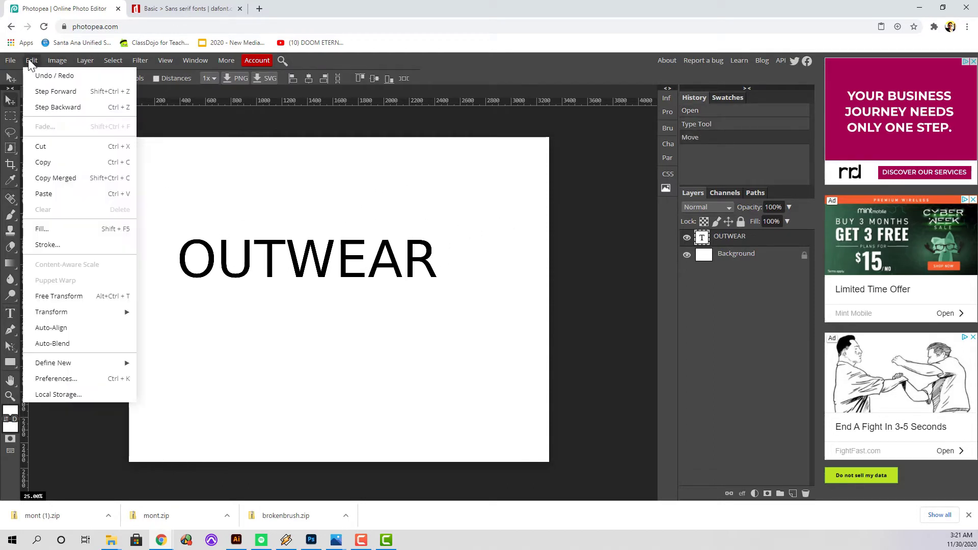
pyautogui.click(60, 297)
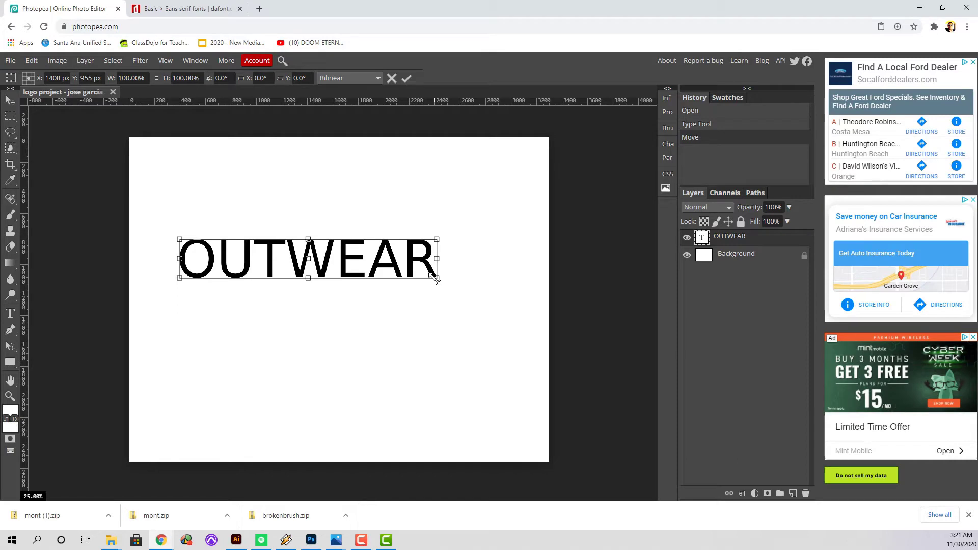
pyautogui.moveTo(439, 277); pyautogui.dragTo(490, 347)
pyautogui.moveTo(426, 259); pyautogui.dragTo(427, 270)
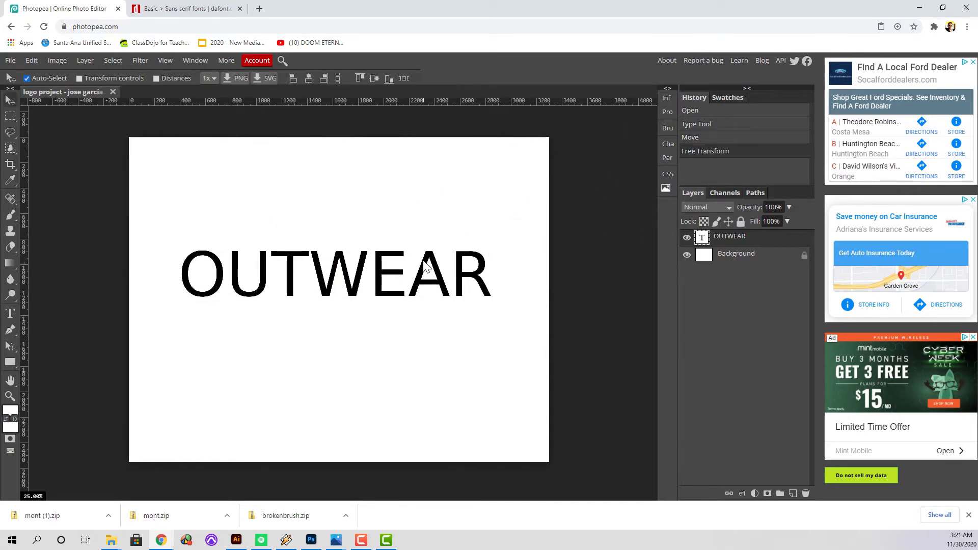
pyautogui.press('Return')
# - Select the OUTWEAR text and load the font file mont.zip from the Downloads folder
pyautogui.doubleClick(253, 289)
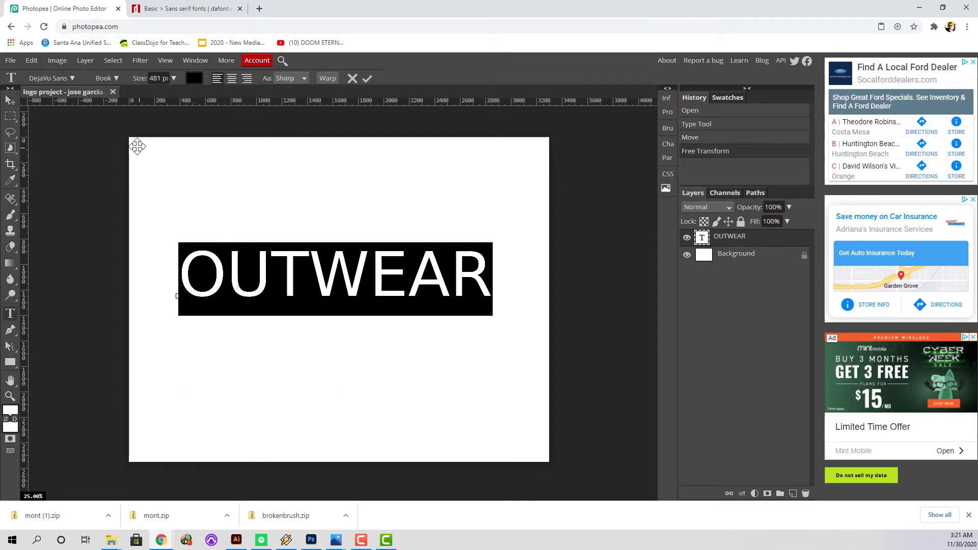
pyautogui.click(72, 77)
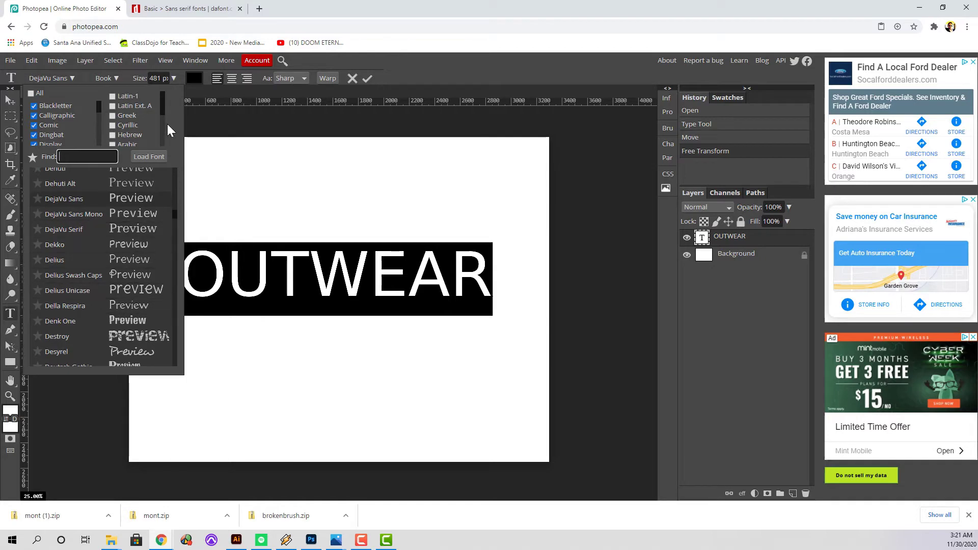
pyautogui.click(149, 157)
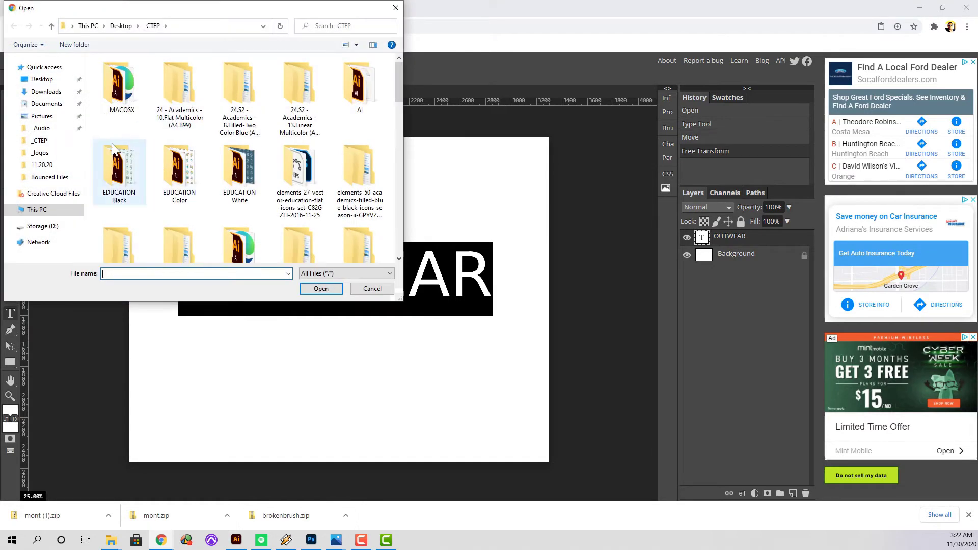
pyautogui.click(77, 91)
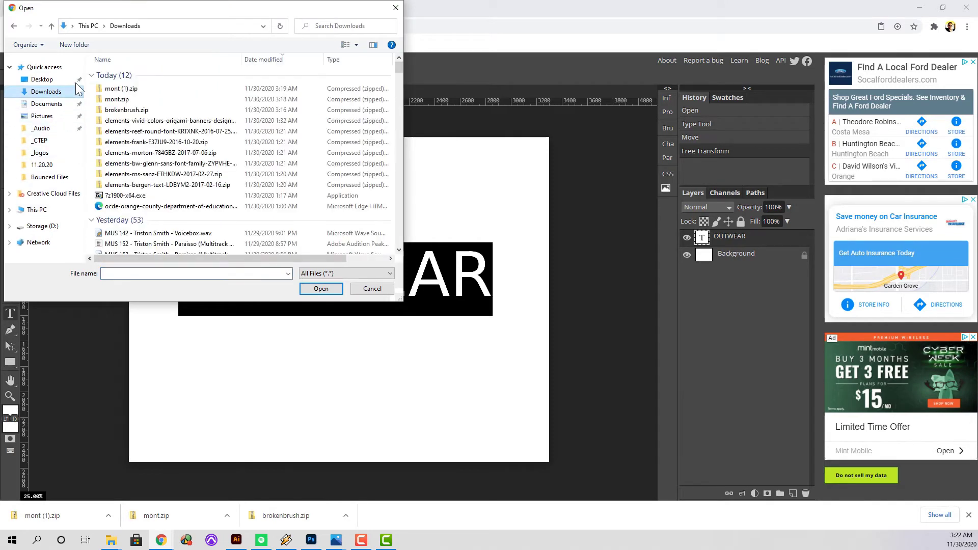
pyautogui.click(126, 99)
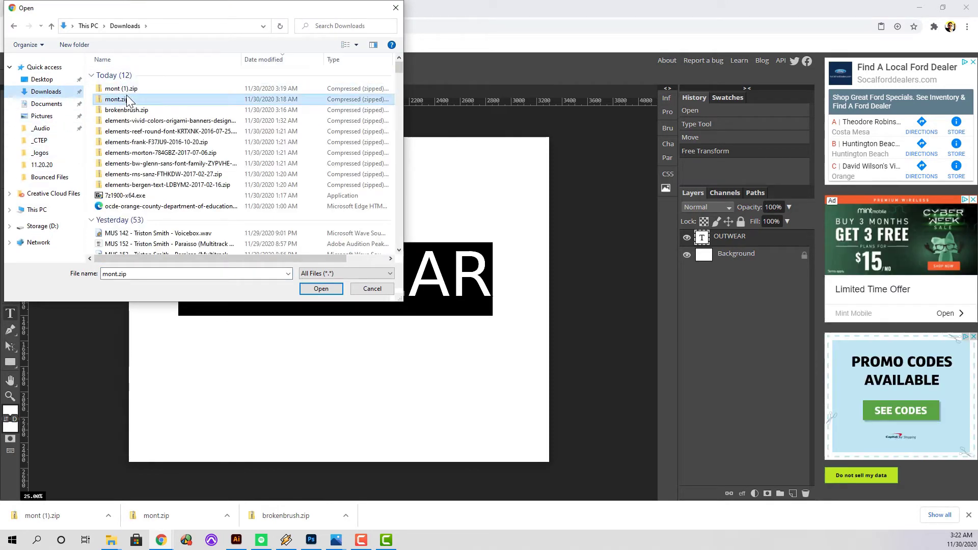
pyautogui.doubleClick(126, 99)
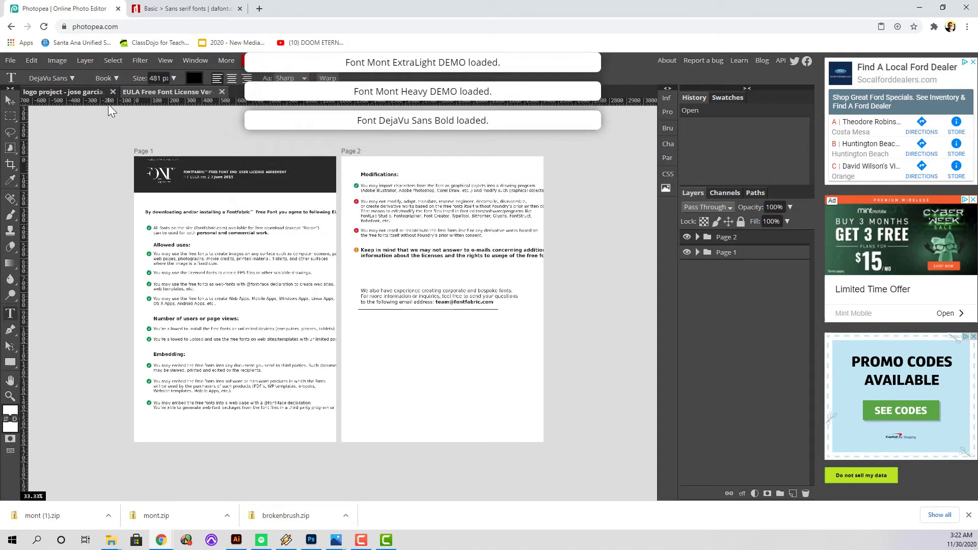
# - Return to the logo project, set the OUTWEAR text to the Mont font in Heavy DEMO style, and commit it
pyautogui.click(86, 93)
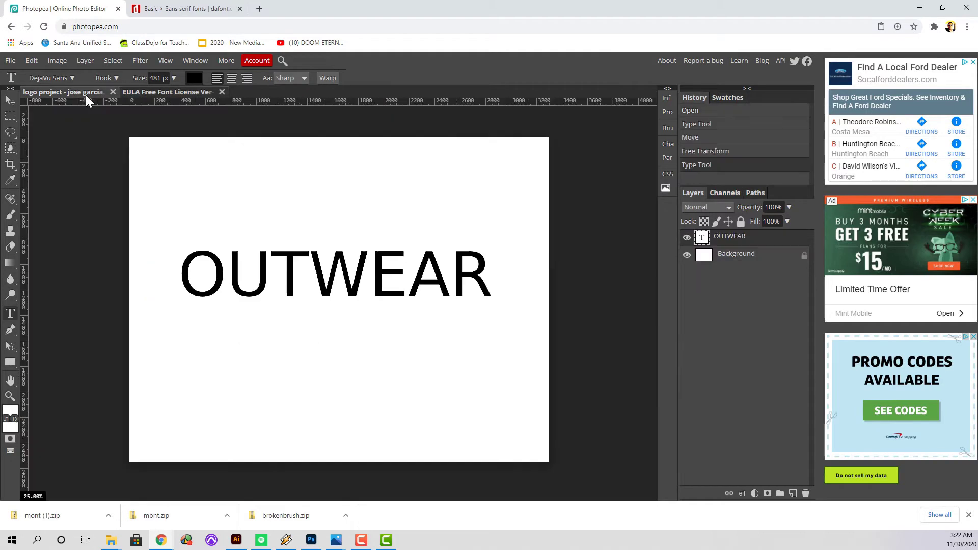
pyautogui.doubleClick(209, 272)
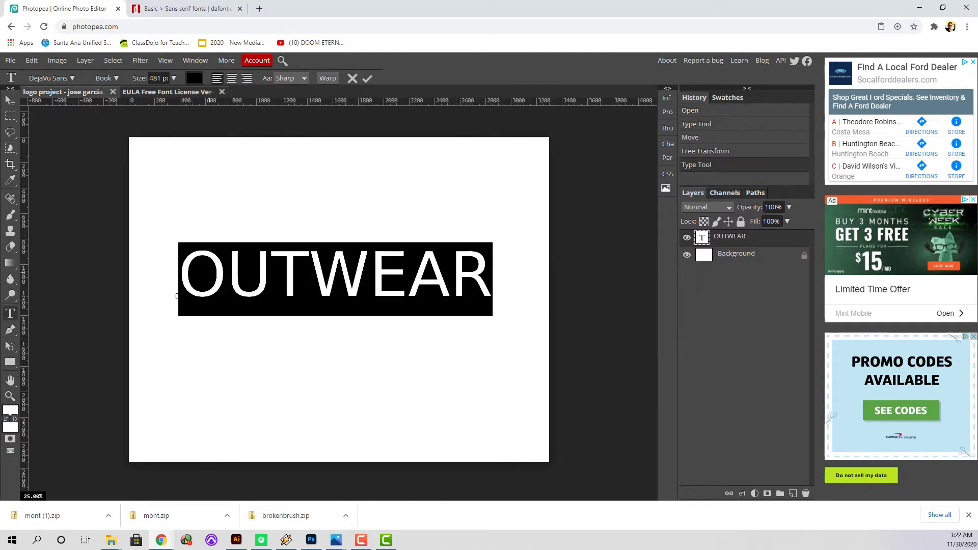
pyautogui.click(56, 79)
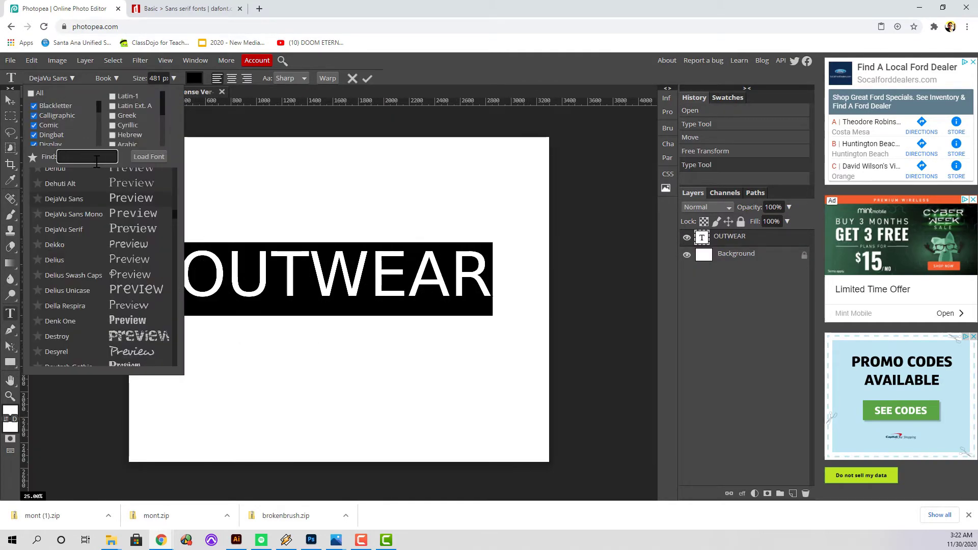
pyautogui.write('mont')
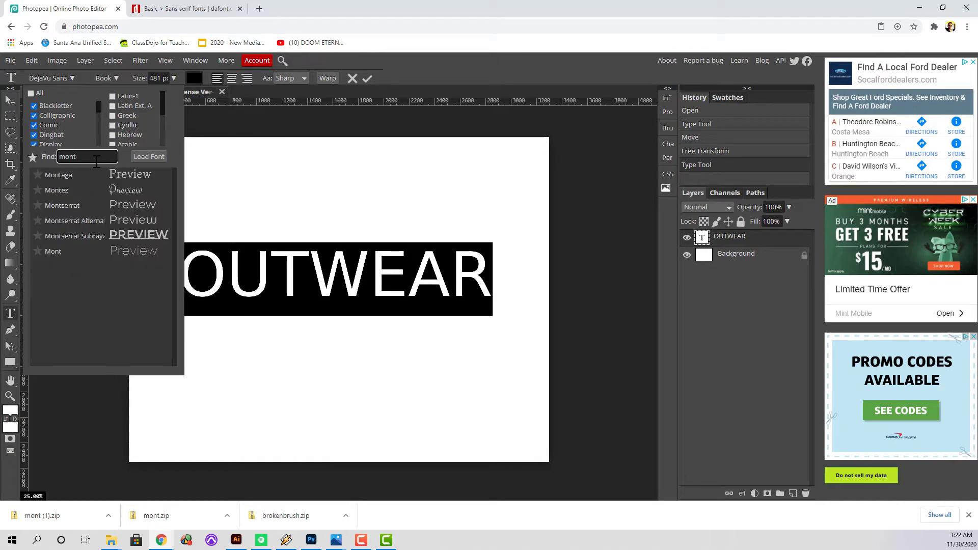
pyautogui.click(109, 255)
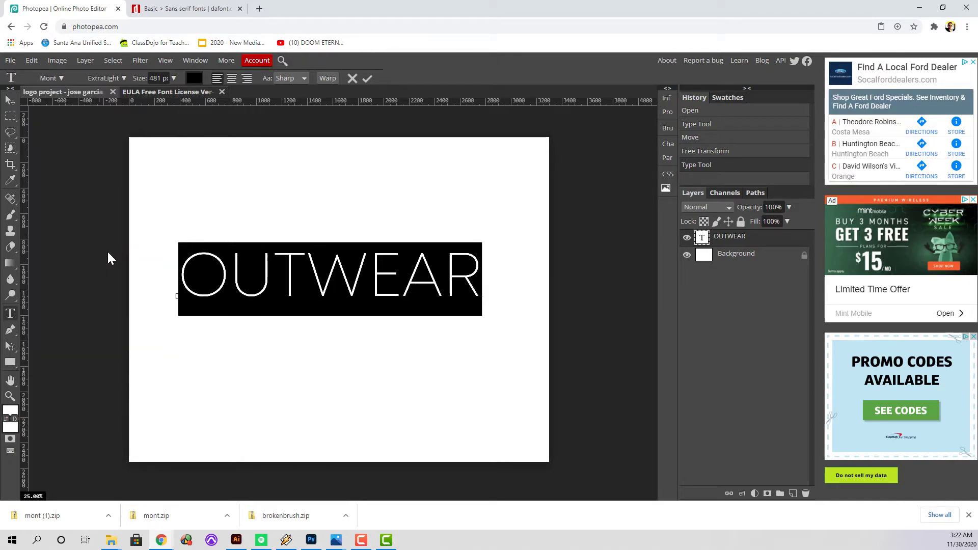
pyautogui.click(120, 80)
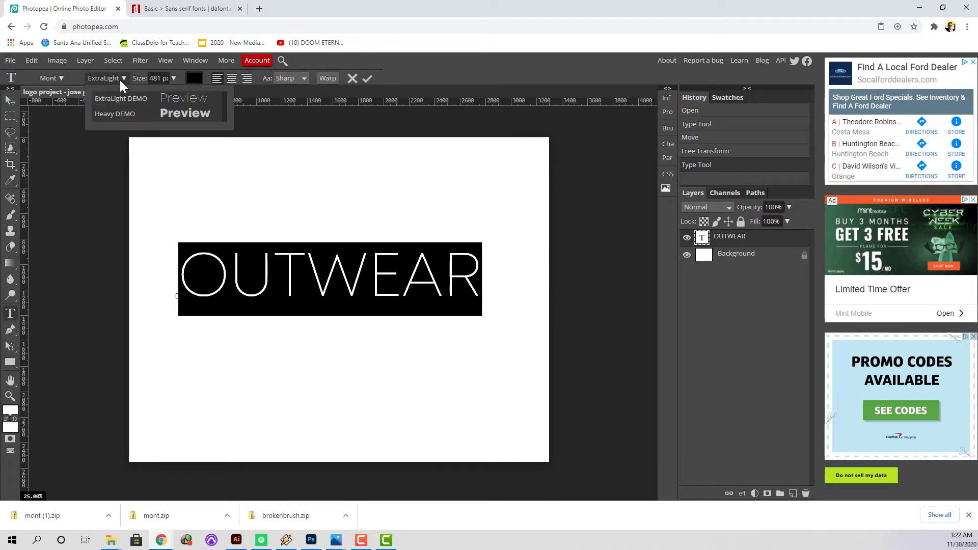
pyautogui.click(154, 115)
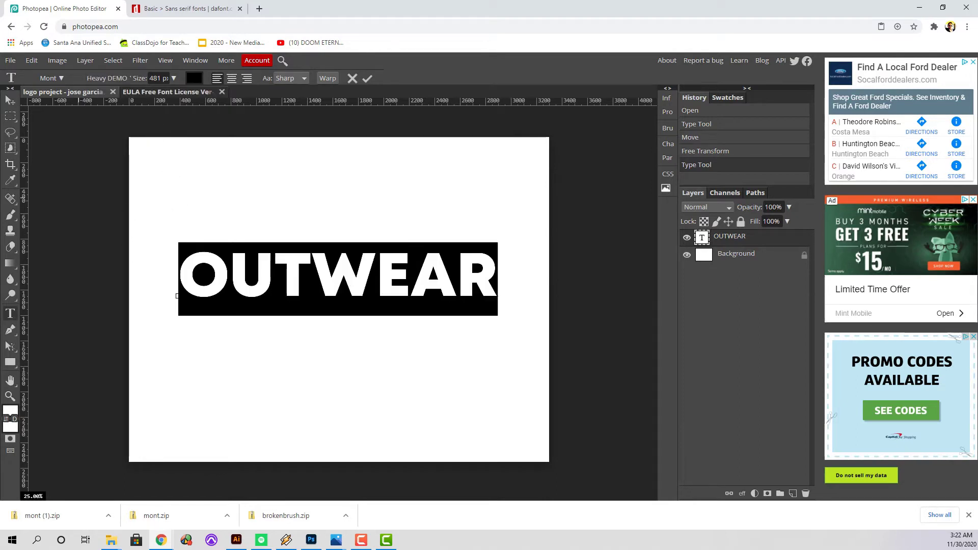
pyautogui.click(10, 100)
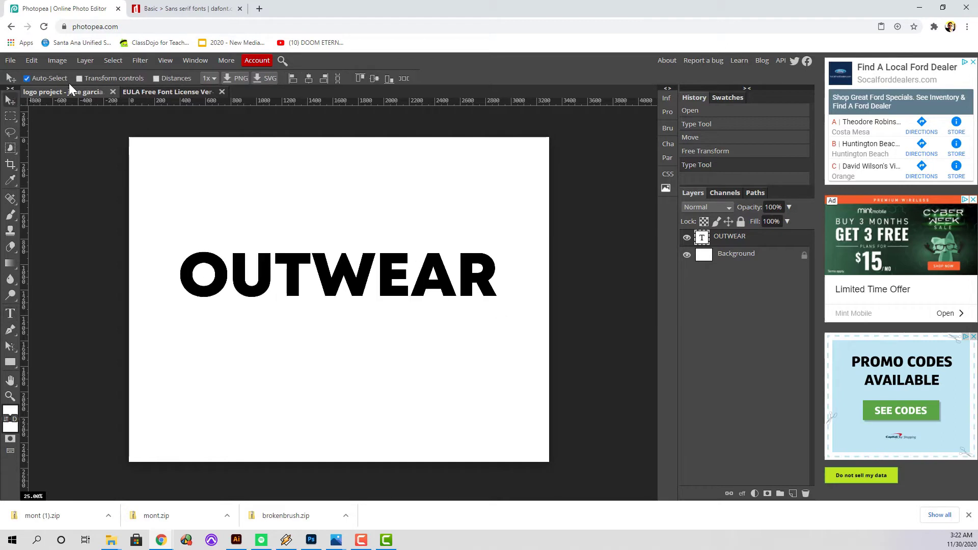
# - Scale the OUTWEAR text down with Free Transform to about 80% around its center and apply the change
pyautogui.click(326, 272)
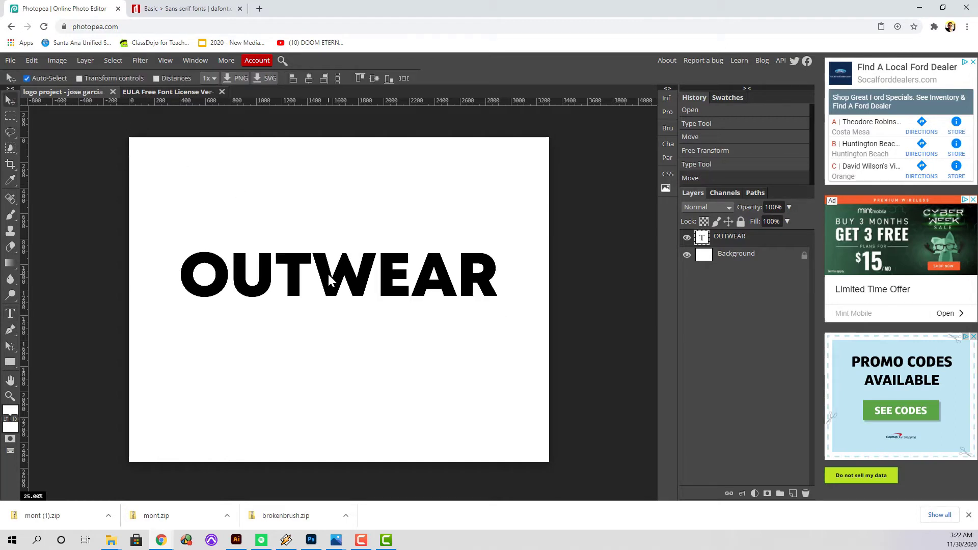
pyautogui.doubleClick(327, 272)
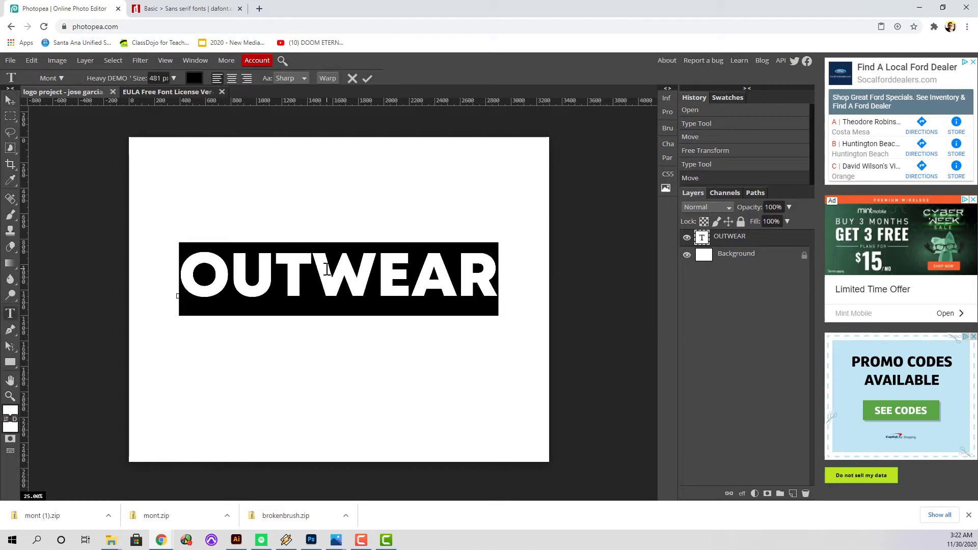
pyautogui.click(10, 100)
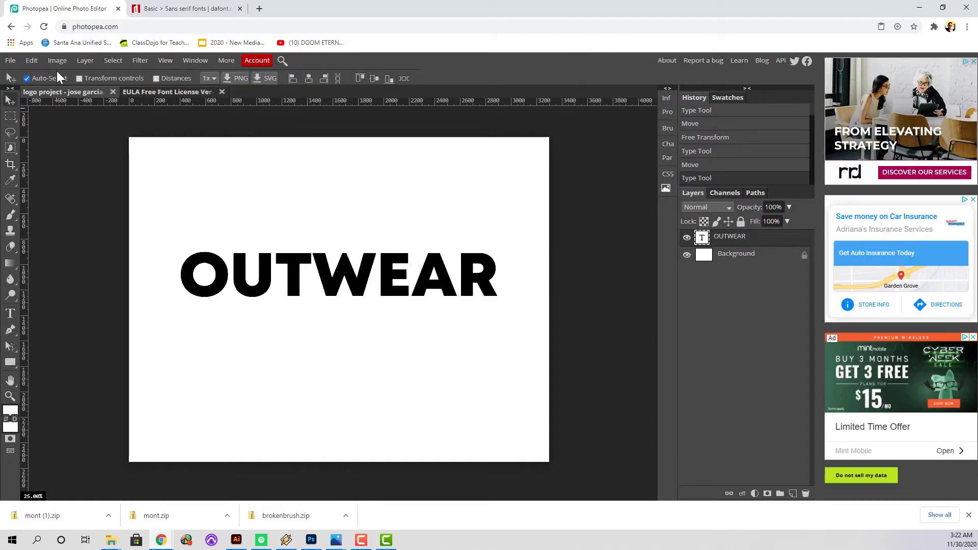
pyautogui.click(31, 60)
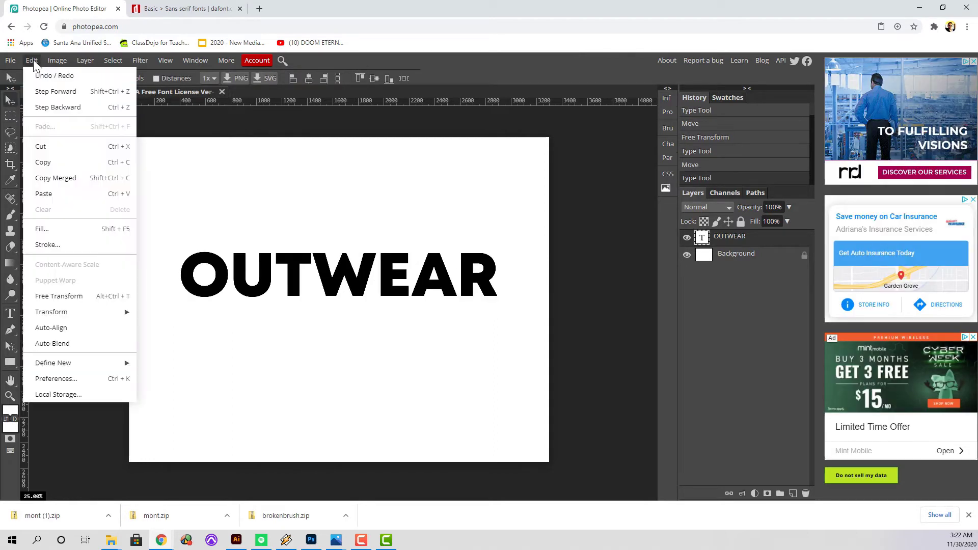
pyautogui.click(64, 295)
pyautogui.moveTo(498, 298); pyautogui.dragTo(441, 305)
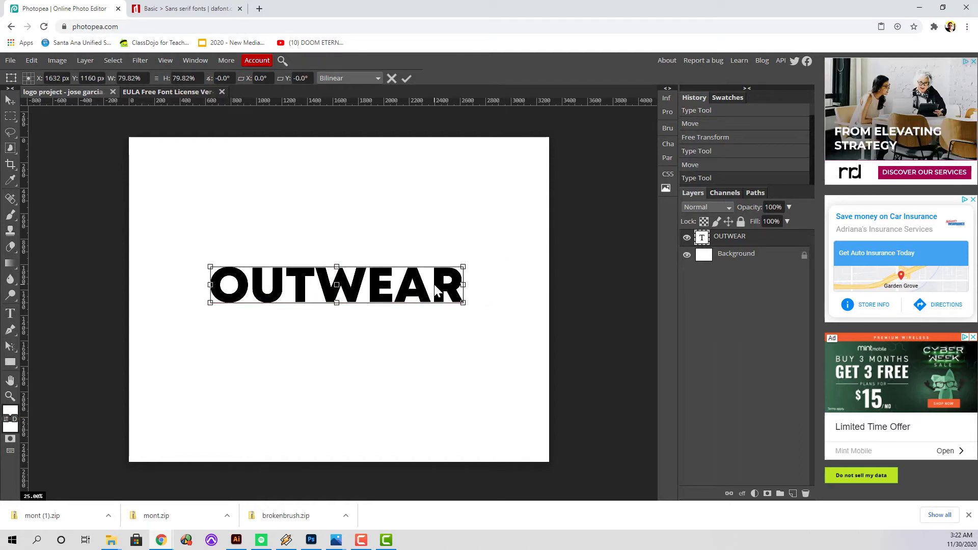
pyautogui.press('Return')
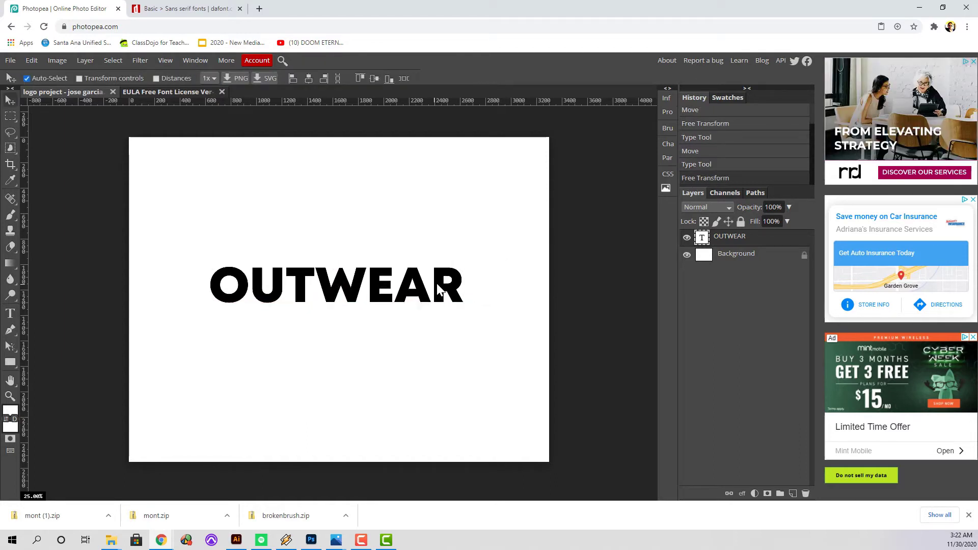
# - Open the Flaticon website in a new browser tab and search its icons for mountain
pyautogui.click(258, 8)
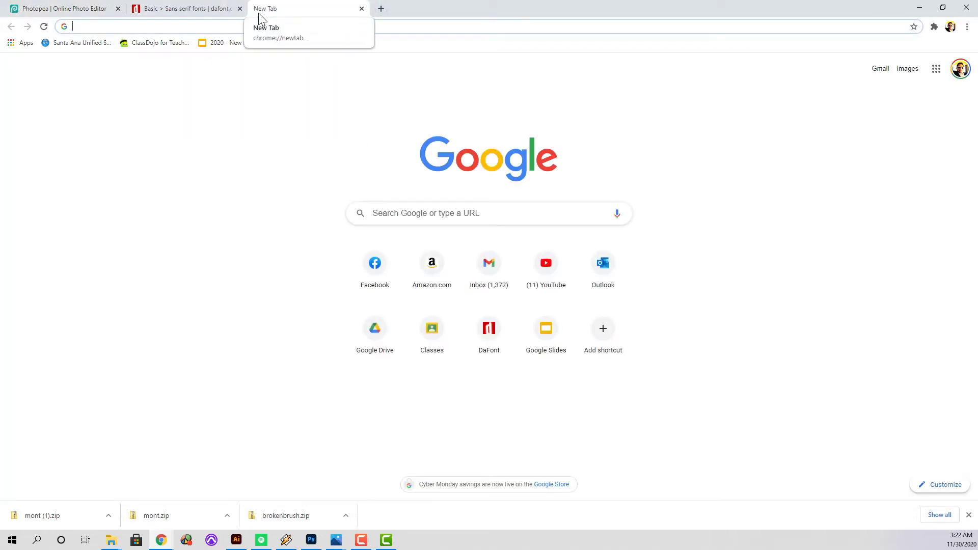
pyautogui.write('flaticons')
pyautogui.press('Return')
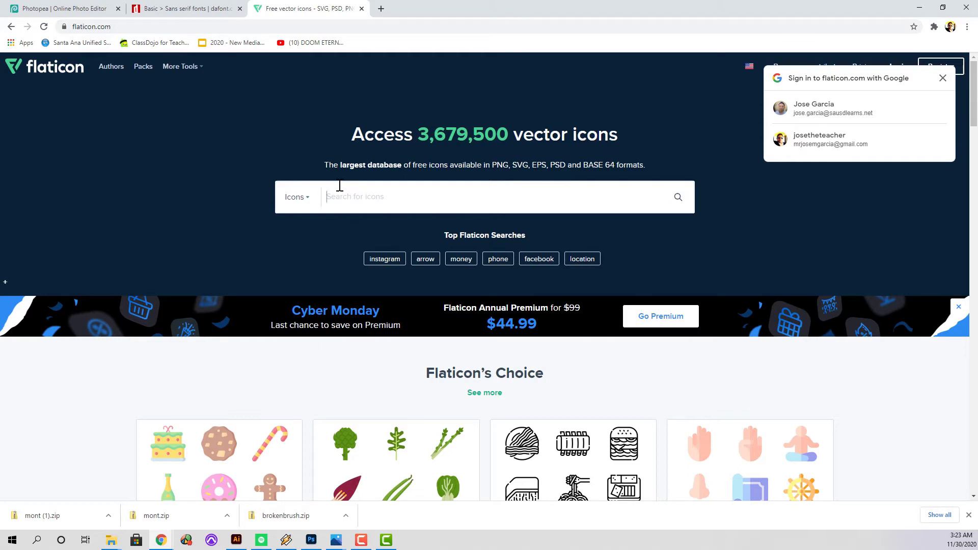
pyautogui.write('mountain')
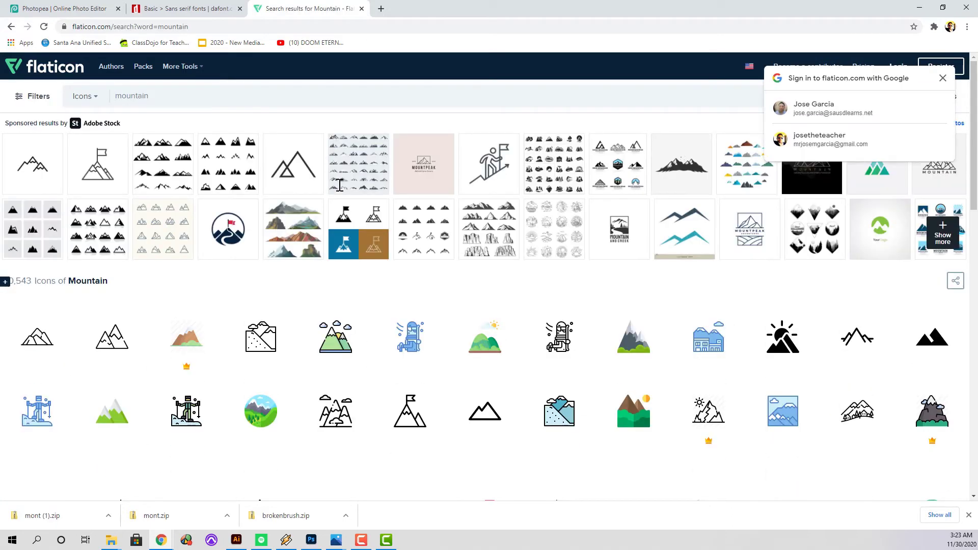
# - Choose the outlined two-peak Terrain icon from the mountain results and download it free as an SVG
pyautogui.scroll(-4, 481, 387)
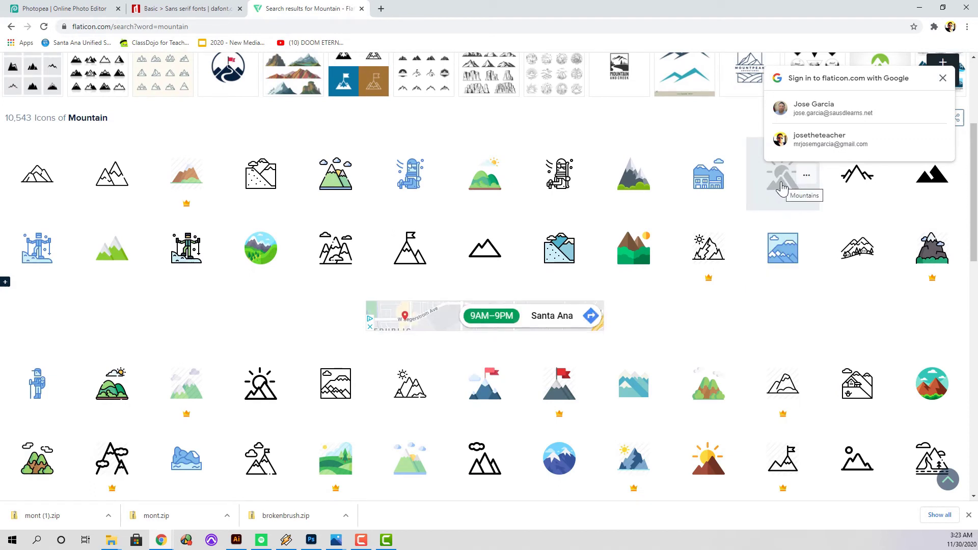
pyautogui.scroll(-1, 388, 260)
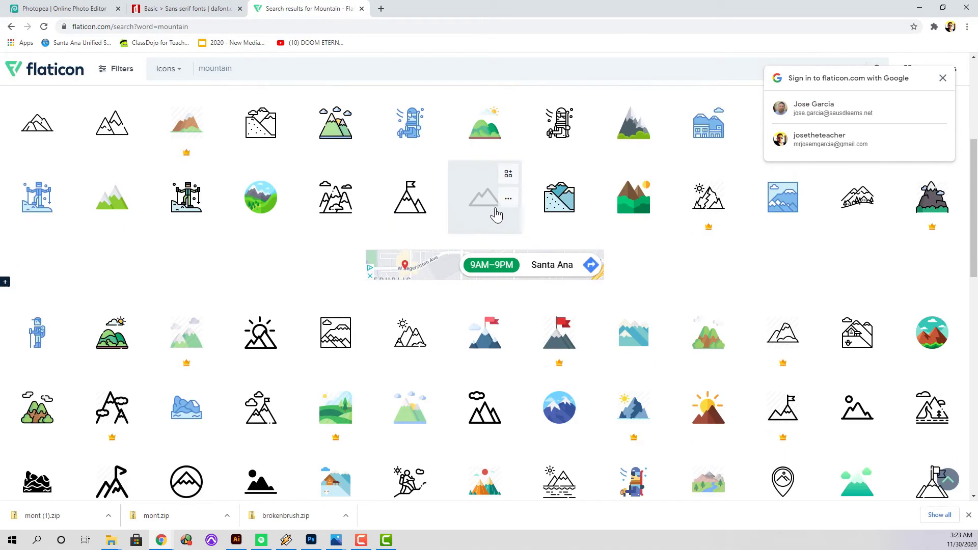
pyautogui.click(469, 210)
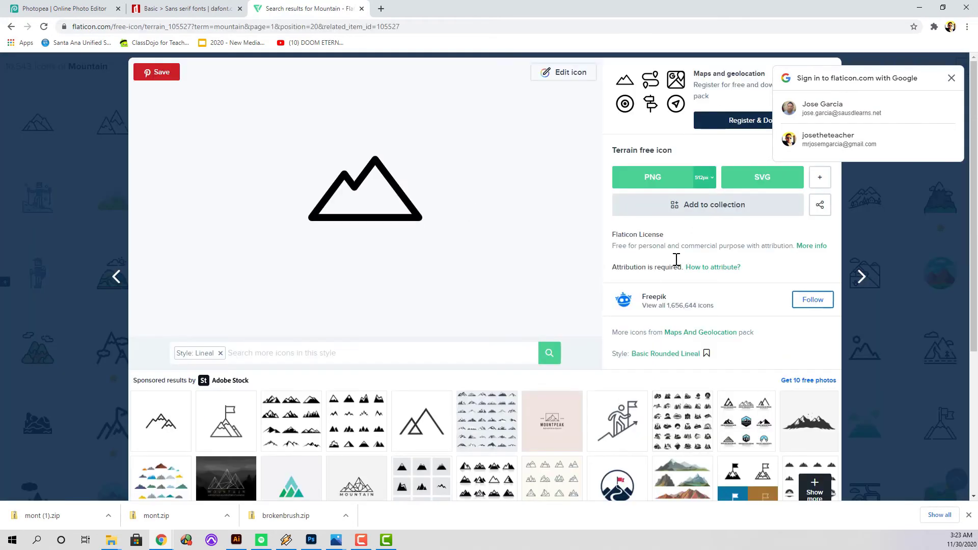
pyautogui.click(765, 182)
pyautogui.click(641, 276)
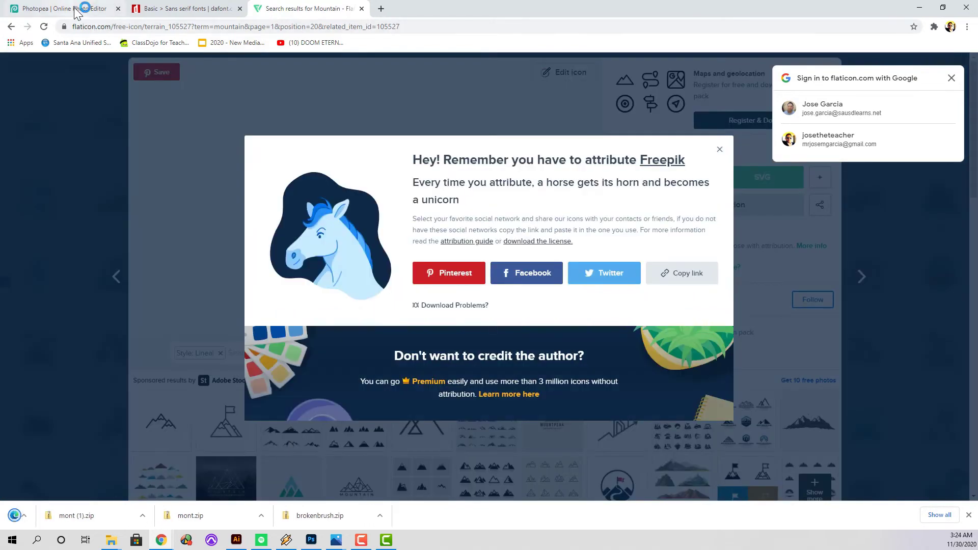
# - Switch back to Photopea, place terrain.svg in the logo document, and enlarge it above the letters EA of OUTWEAR
pyautogui.click(75, 10)
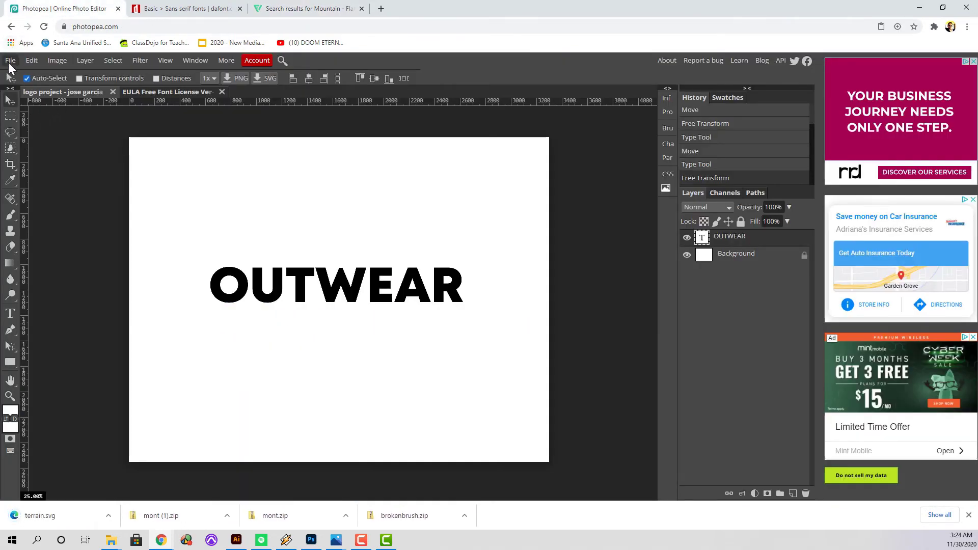
pyautogui.click(10, 65)
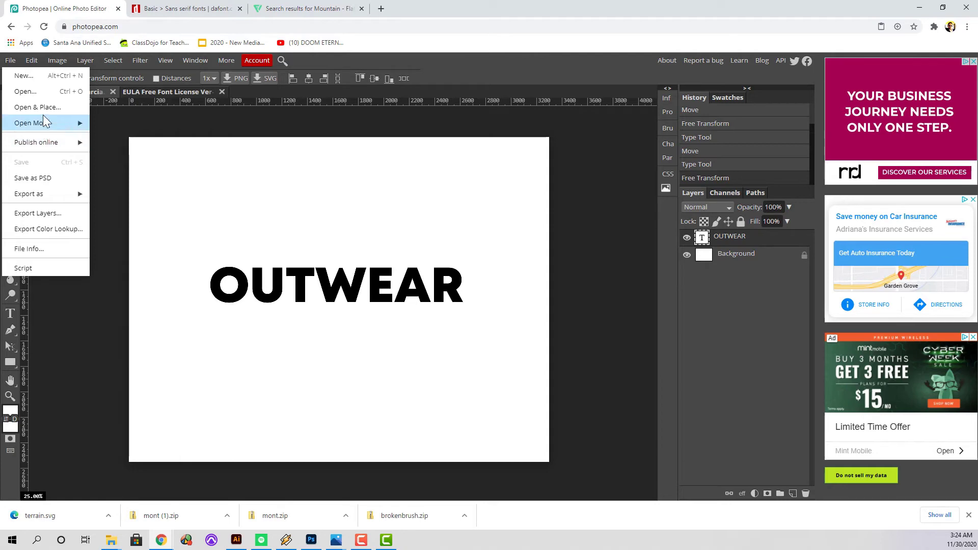
pyautogui.click(45, 102)
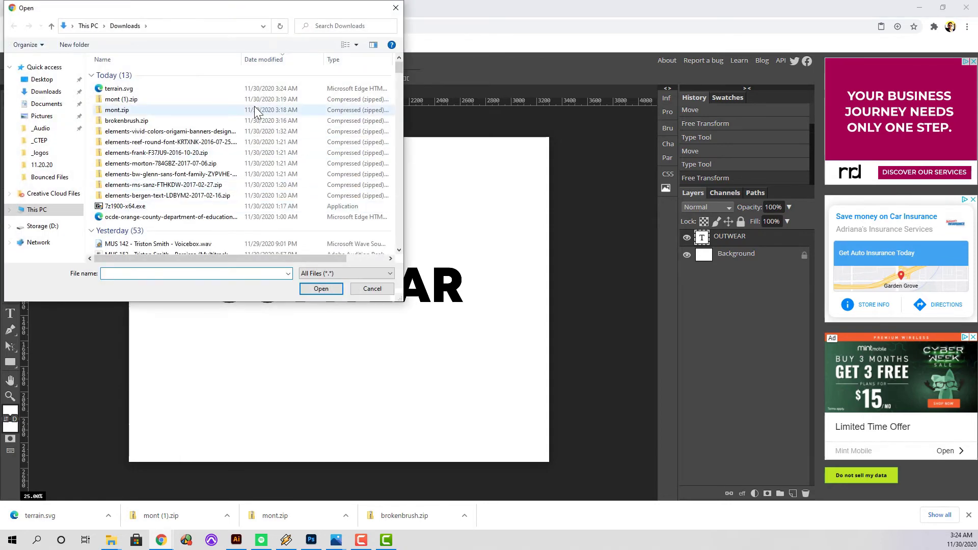
pyautogui.doubleClick(158, 87)
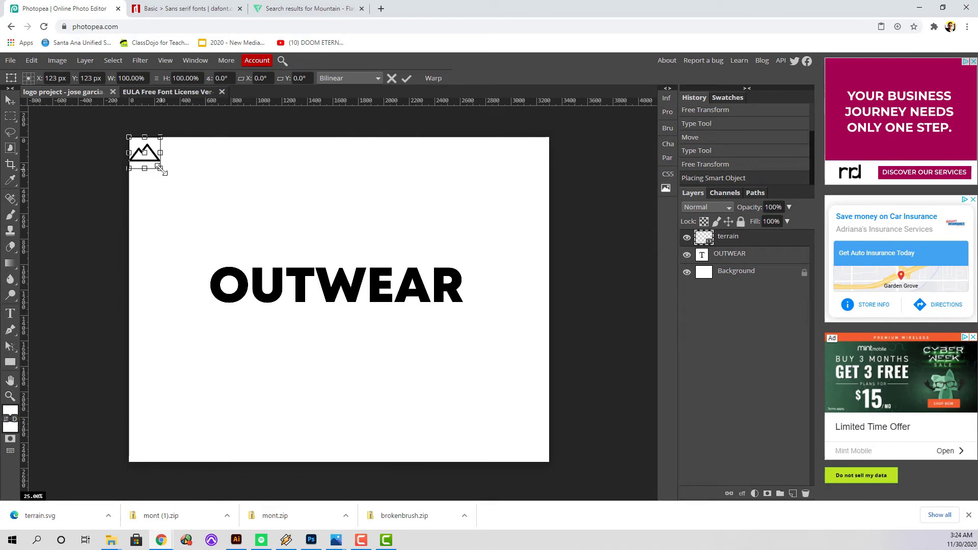
pyautogui.moveTo(159, 167); pyautogui.dragTo(417, 223)
pyautogui.press('Return')
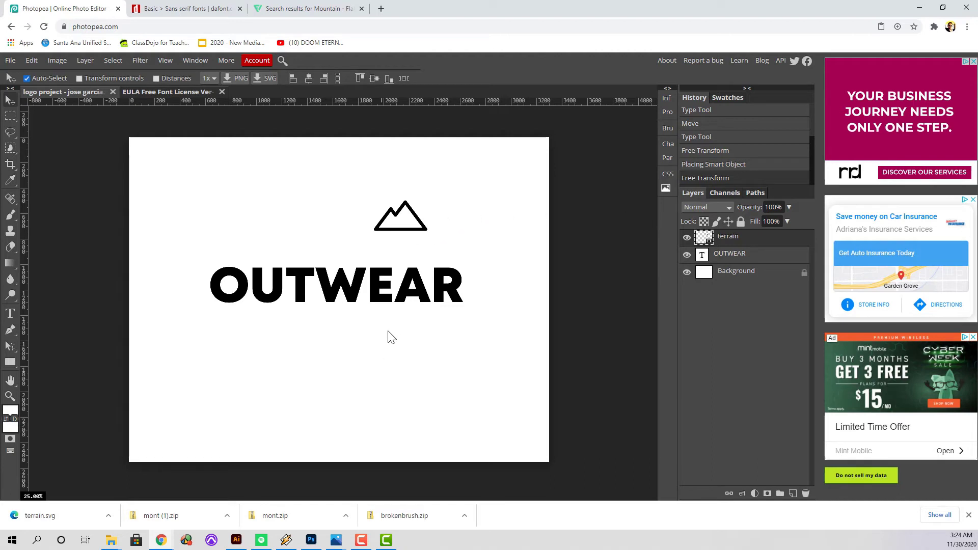
# - Replace the letter A in OUTWEAR with blank space, and fit the slightly reduced mountain icon into the gap between E and R
pyautogui.doubleClick(412, 287)
pyautogui.click(412, 284)
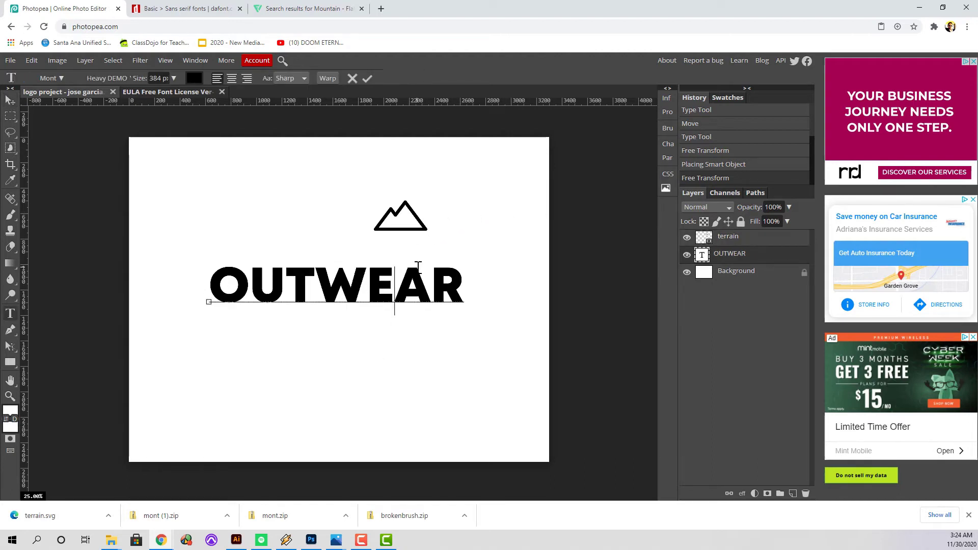
pyautogui.press('Delete')
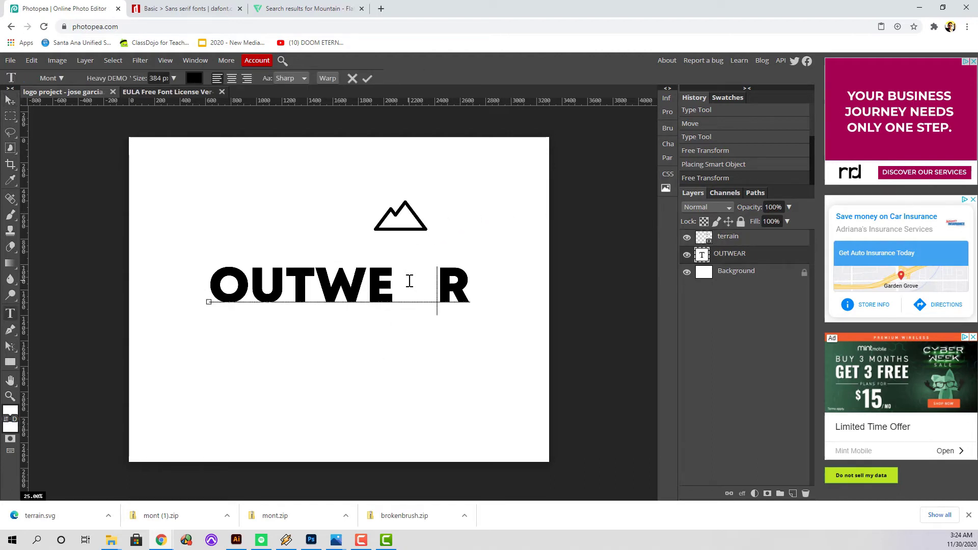
pyautogui.click(9, 102)
pyautogui.moveTo(408, 225); pyautogui.dragTo(431, 293)
pyautogui.moveTo(419, 258); pyautogui.dragTo(419, 252)
# - Narrow the OUTWE R text layer slightly, to about 2085 px wide
pyautogui.click(13, 105)
pyautogui.click(462, 286)
pyautogui.moveTo(479, 286); pyautogui.dragTo(475, 286)
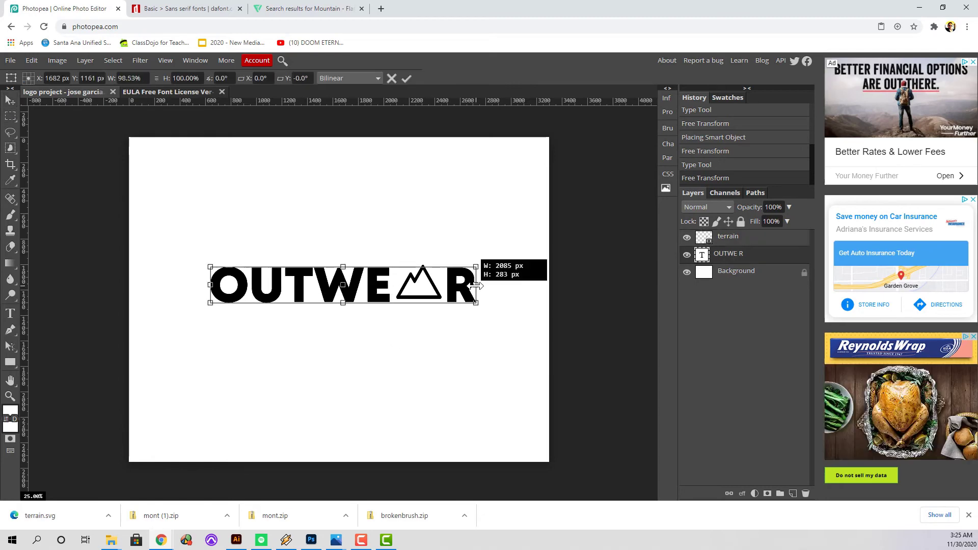
# - Adjust the mountain icon's size slightly and nudge it sideways until it meets the letter E
pyautogui.click(416, 290)
pyautogui.moveTo(393, 285); pyautogui.dragTo(385, 286)
pyautogui.click(11, 101)
pyautogui.hotkey('shift', 'Left')
pyautogui.hotkey('shift', 'Left')
pyautogui.hotkey('shift', 'Left')
pyautogui.hotkey('shift', 'Left')
pyautogui.hotkey('shift', 'Left')
pyautogui.hotkey('shift', 'Left')
# - Delete two of the blank spaces between E and R so the R closes up against the mountain icon
pyautogui.click(10, 313)
pyautogui.click(444, 286)
pyautogui.press('BackSpace')
pyautogui.press('BackSpace')
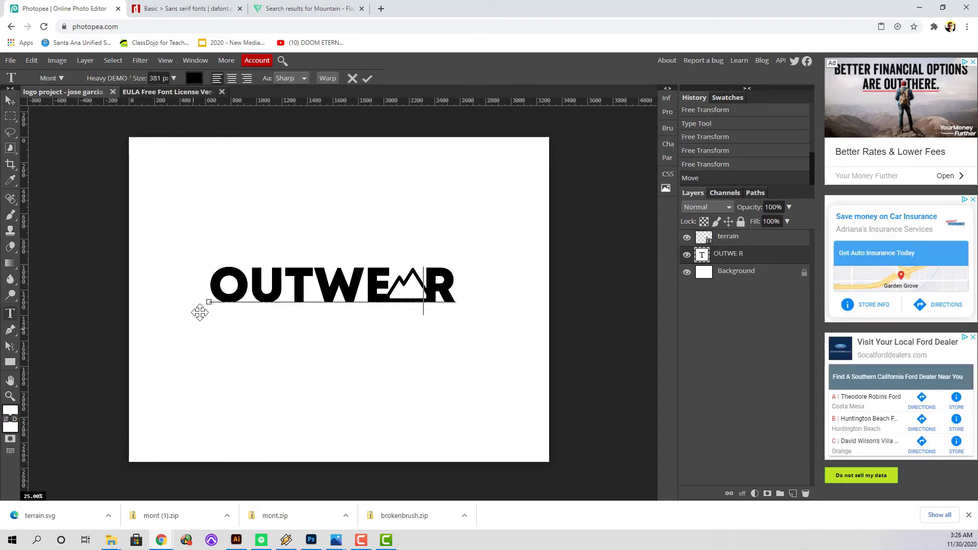
pyautogui.click(367, 78)
# - Return to Flaticon, dismiss the attribution and sign-in pop-ups, close the Terrain icon page, and search the icons for sun
pyautogui.click(278, 8)
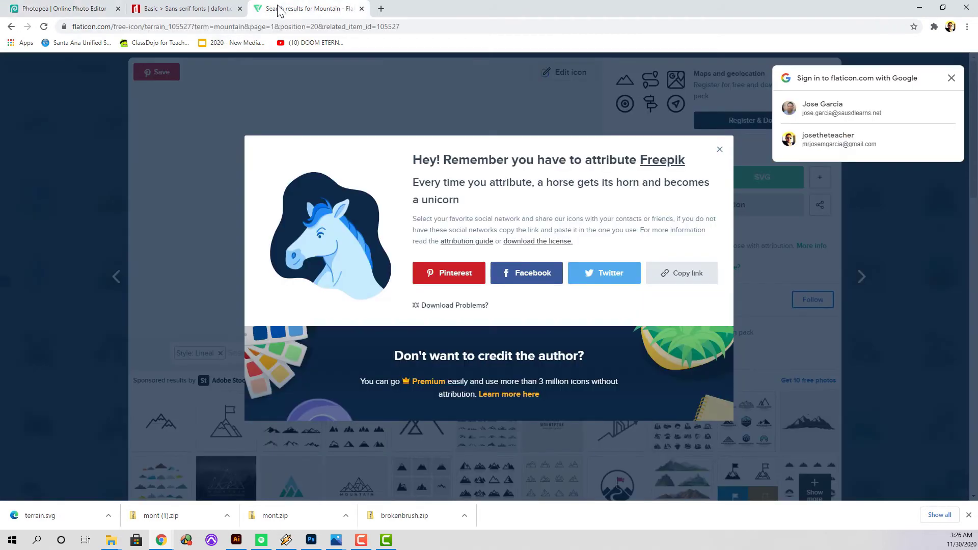
pyautogui.click(719, 149)
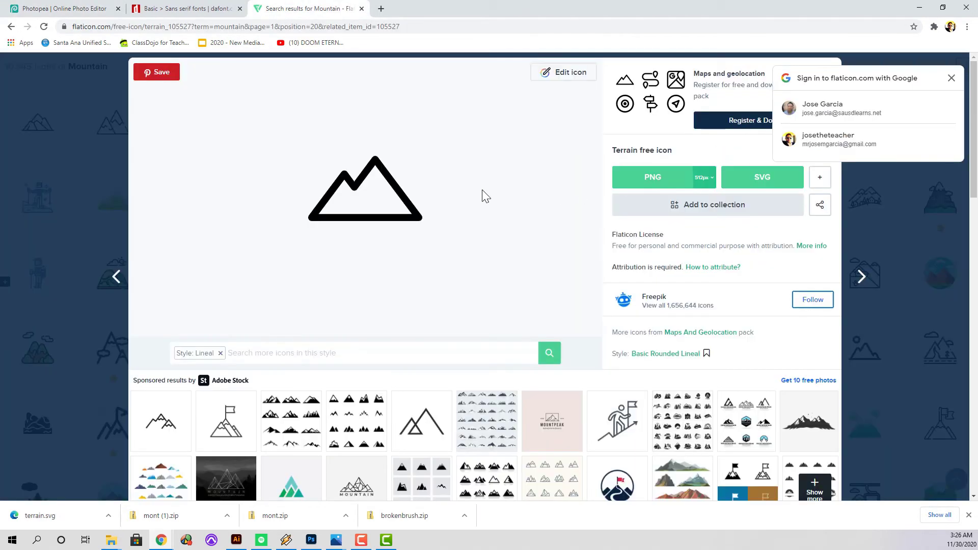
pyautogui.click(952, 78)
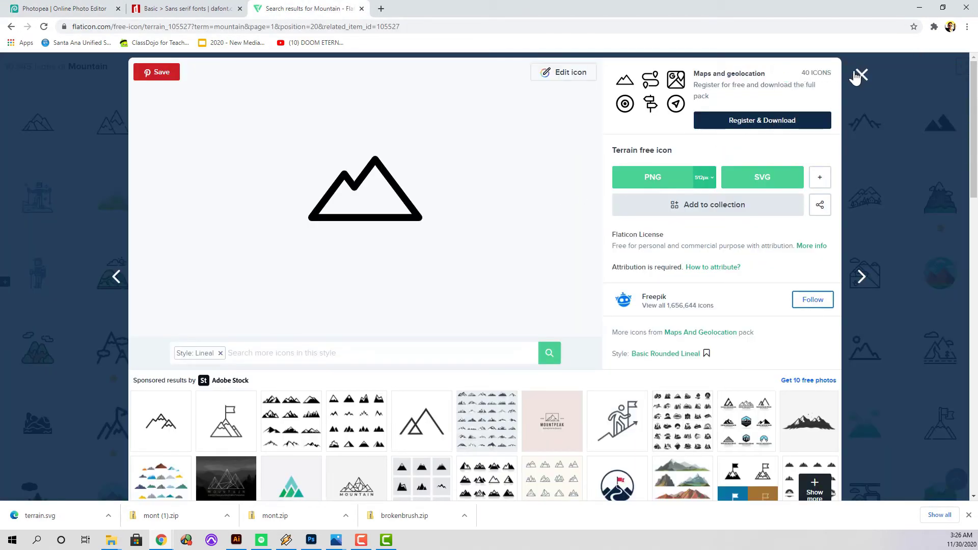
pyautogui.click(859, 82)
pyautogui.scroll(5, 448, 175)
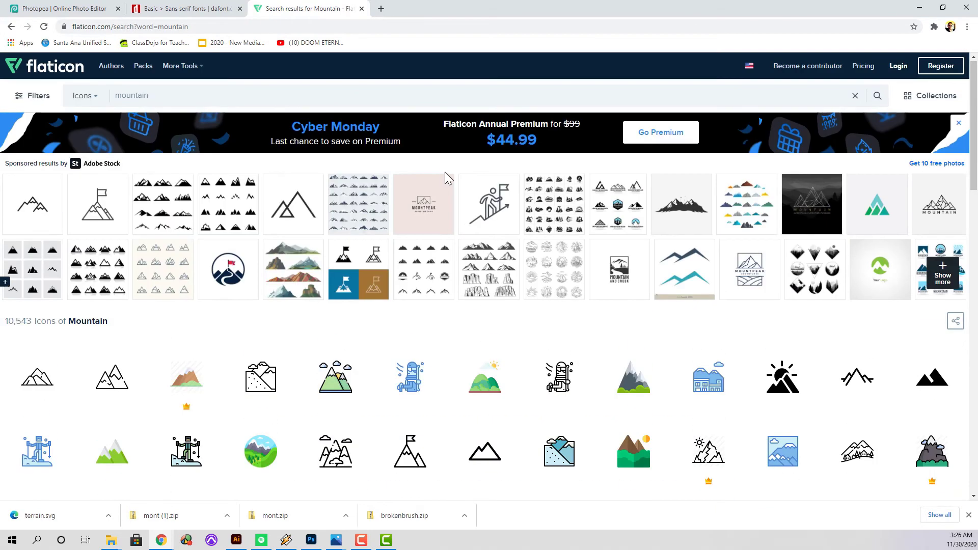
pyautogui.doubleClick(576, 98)
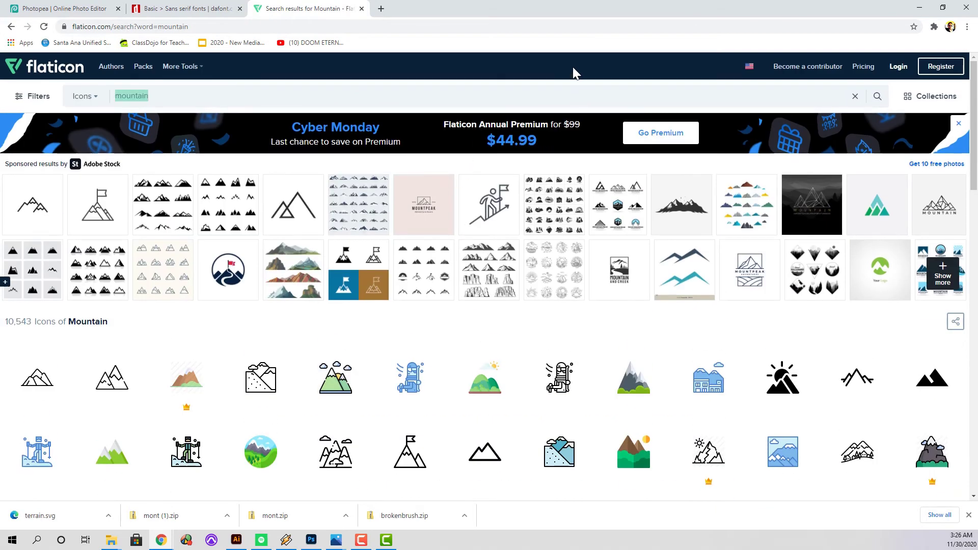
pyautogui.write('sun')
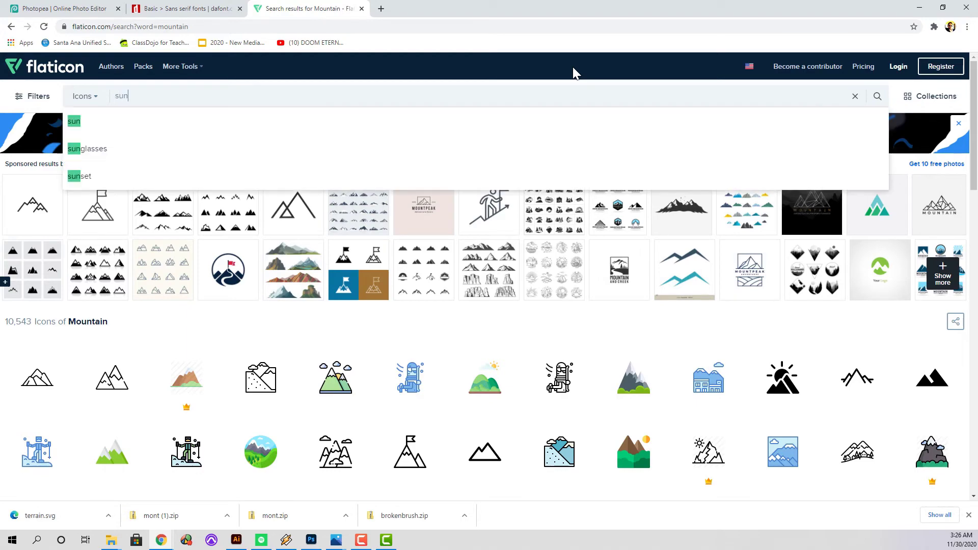
pyautogui.press('Return')
# - Choose an outlined black sun icon with radiating rays from the results and download it as an SVG
pyautogui.click(855, 11)
pyautogui.scroll(-3, 444, 257)
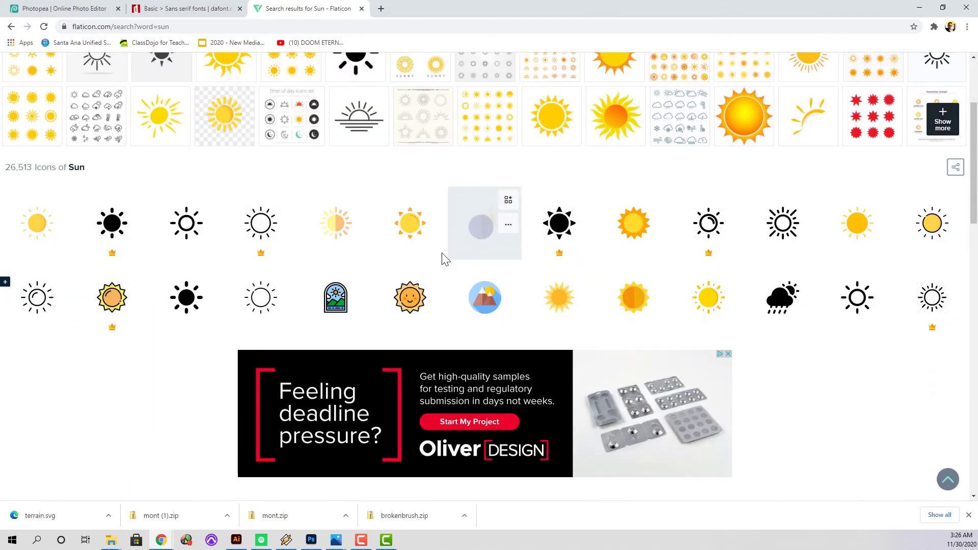
pyautogui.click(807, 250)
# - Switch back to Photopea, place sun.svg in the logo document, enlarge it around the letter O, and put its layer directly above Background
pyautogui.click(61, 9)
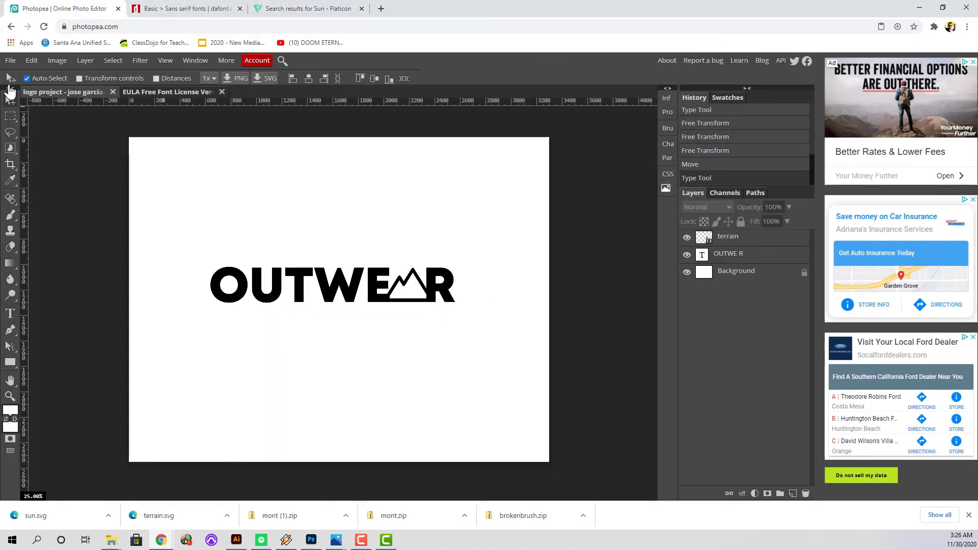
pyautogui.click(15, 61)
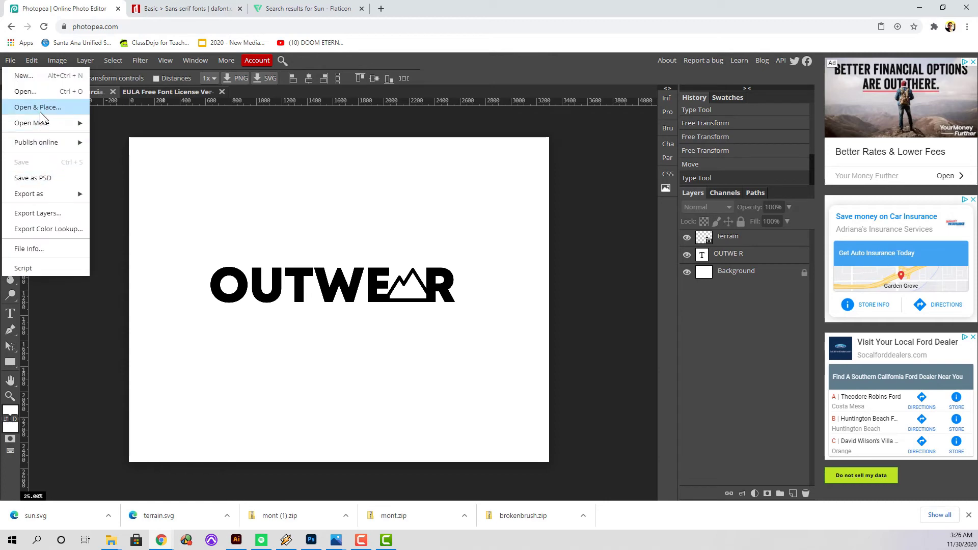
pyautogui.click(38, 108)
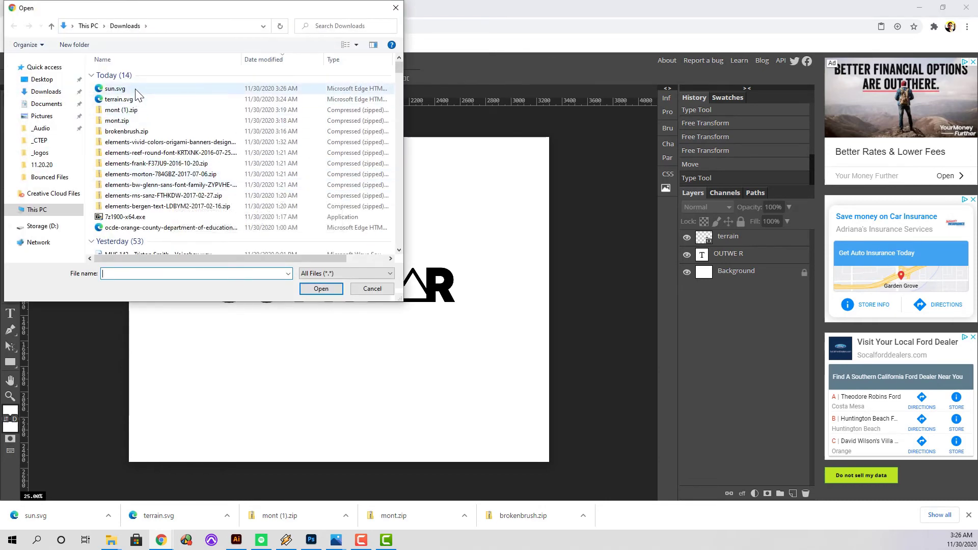
pyautogui.doubleClick(115, 88)
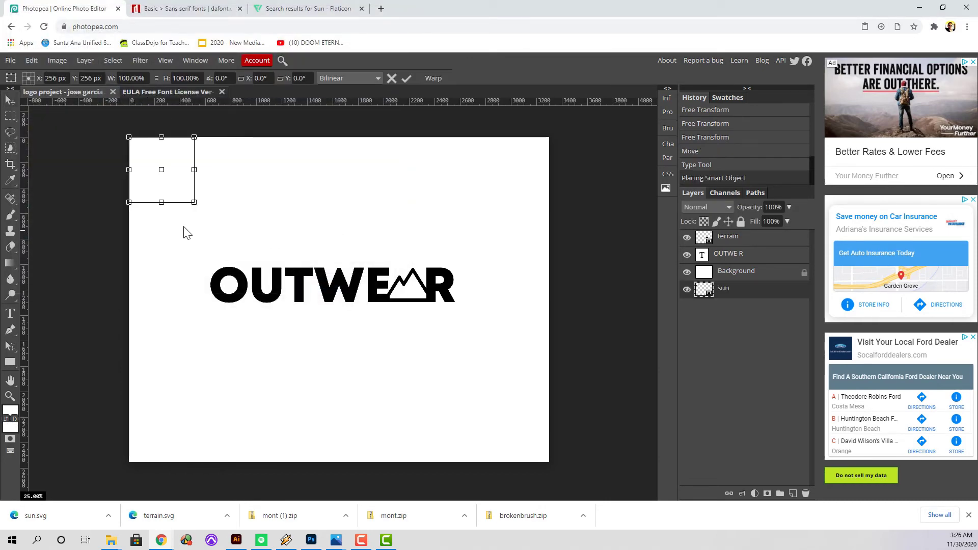
pyautogui.moveTo(193, 202); pyautogui.dragTo(210, 214)
pyautogui.press('Return')
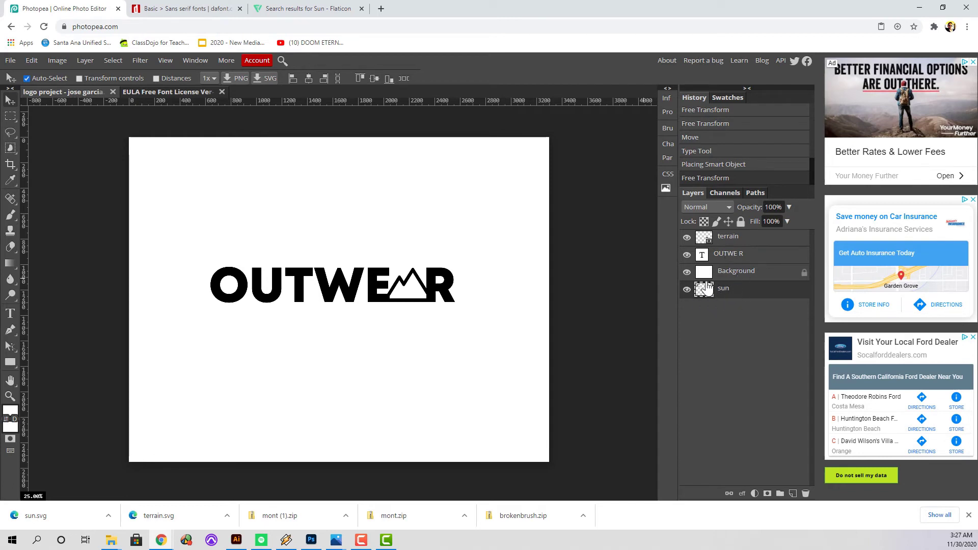
pyautogui.moveTo(704, 292); pyautogui.dragTo(723, 265)
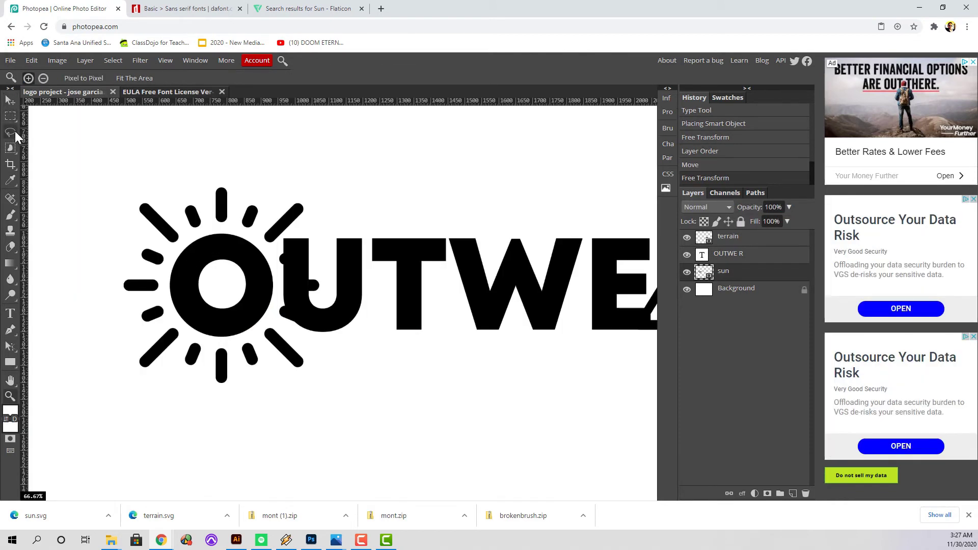
pyautogui.click(10, 132)
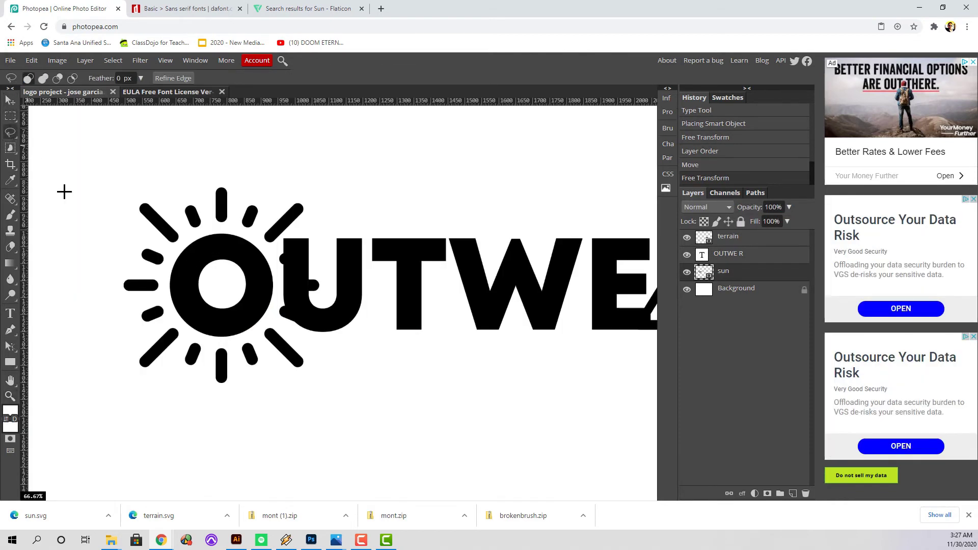
pyautogui.moveTo(249, 245); pyautogui.dragTo(253, 239)
pyautogui.click(258, 243)
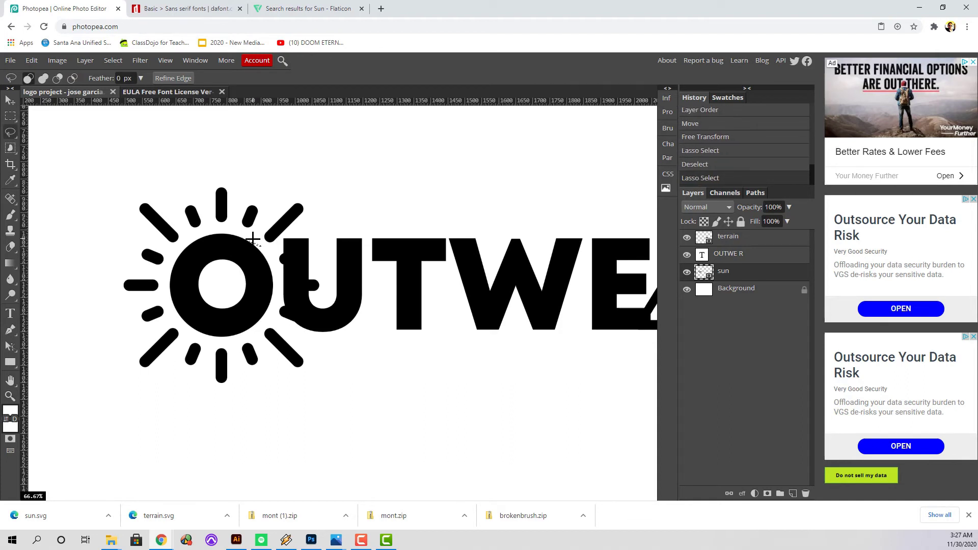
pyautogui.click(253, 239)
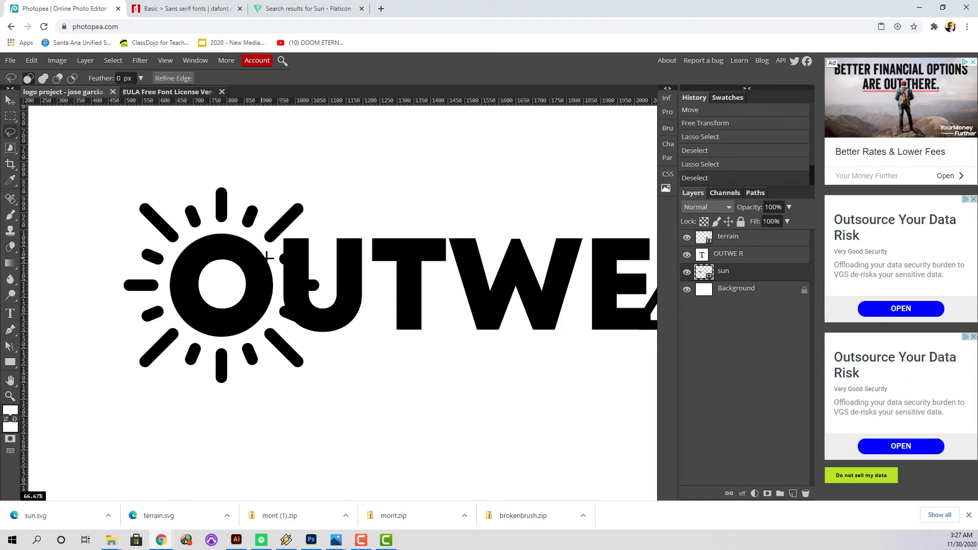
# - Rasterize the sun layer and erase its central ring and the rays overlapping the letter U with an enlarged eraser
pyautogui.rightClick(739, 278)
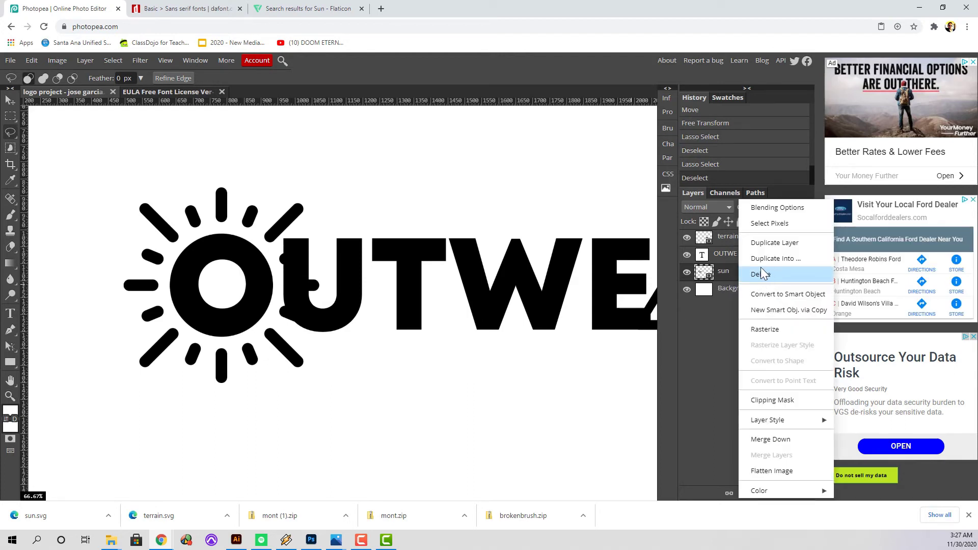
pyautogui.click(767, 330)
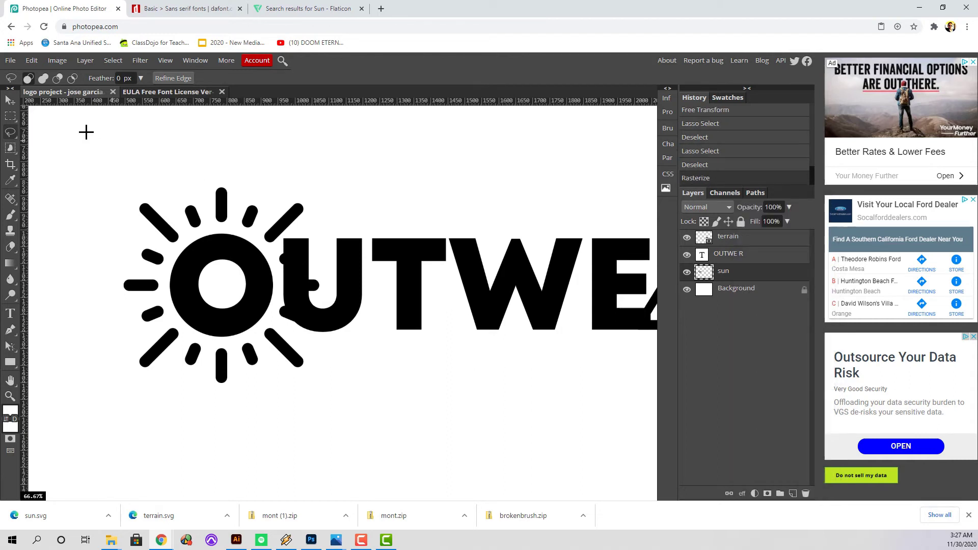
pyautogui.click(10, 249)
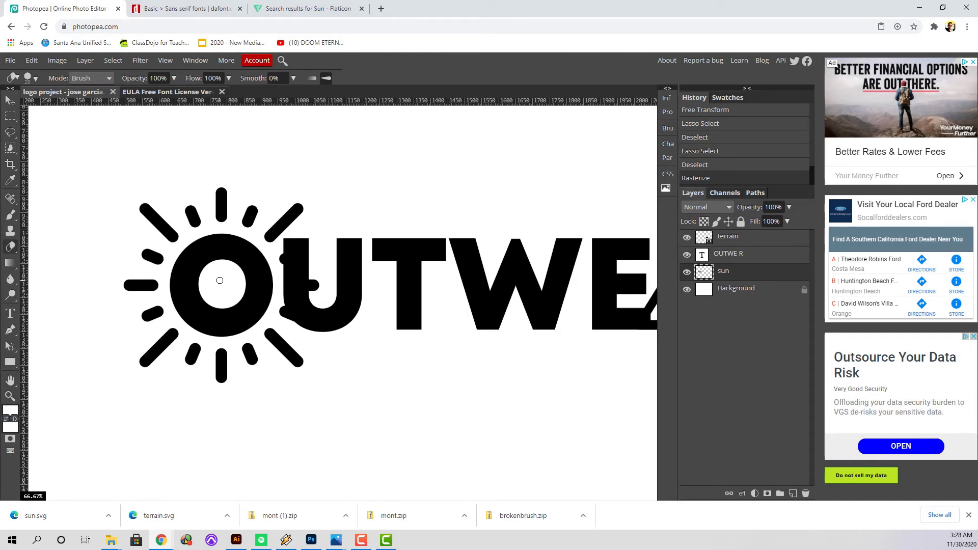
pyautogui.press(']')
pyautogui.press(']')
pyautogui.press(']')
pyautogui.press(']')
pyautogui.press(']')
pyautogui.press(']')
pyautogui.moveTo(321, 281)
pyautogui.mouseDown()
pyautogui.moveTo(292, 278)
pyautogui.moveTo(286, 263)
pyautogui.moveTo(293, 311)
pyautogui.mouseUp()
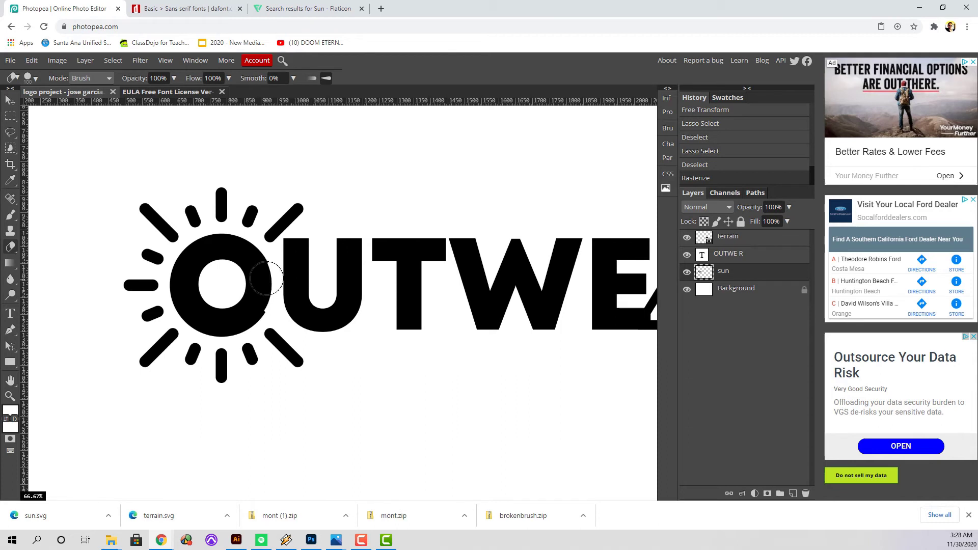
pyautogui.moveTo(248, 259)
pyautogui.mouseDown()
pyautogui.moveTo(195, 249)
pyautogui.moveTo(182, 293)
pyautogui.moveTo(211, 323)
pyautogui.moveTo(258, 319)
pyautogui.moveTo(259, 304)
pyautogui.mouseUp()
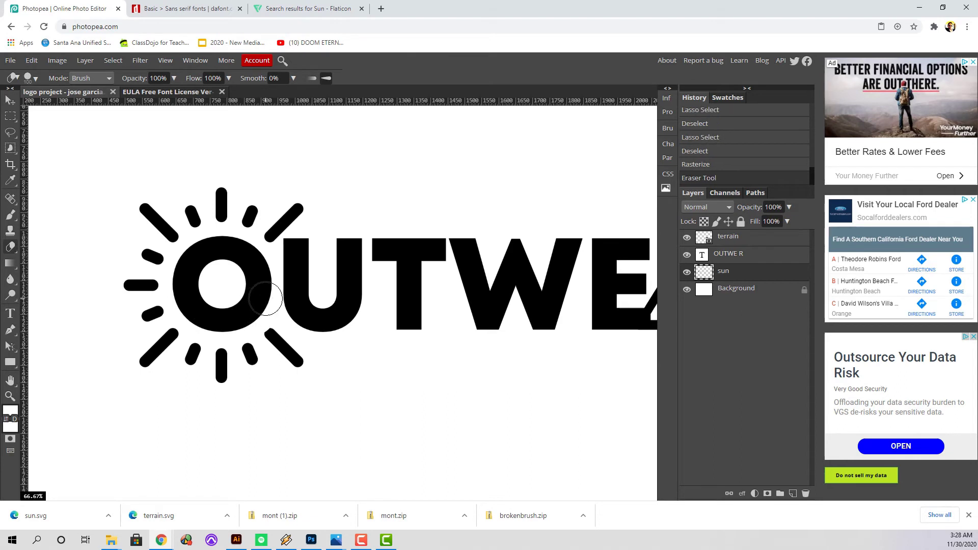
pyautogui.hotkey('ctrl', 'z')
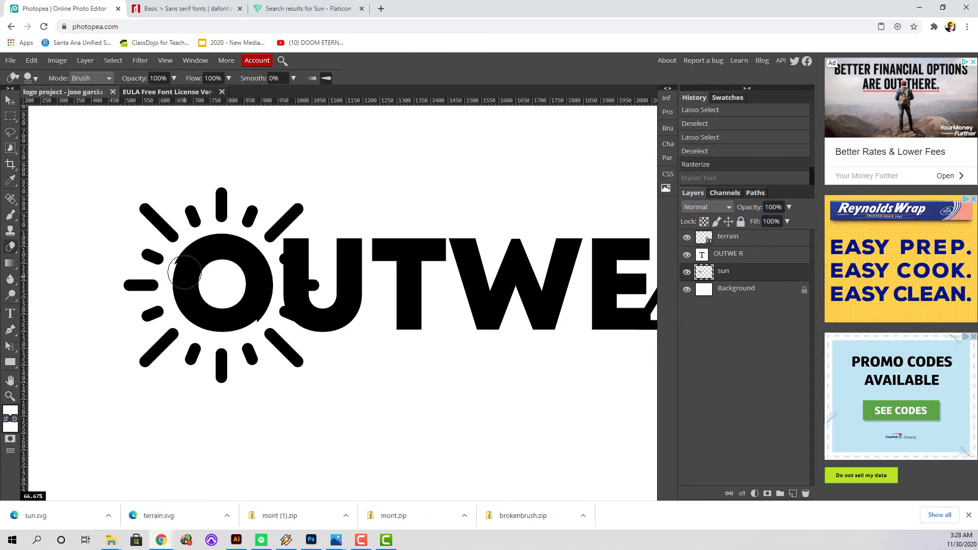
pyautogui.moveTo(198, 259); pyautogui.dragTo(230, 248)
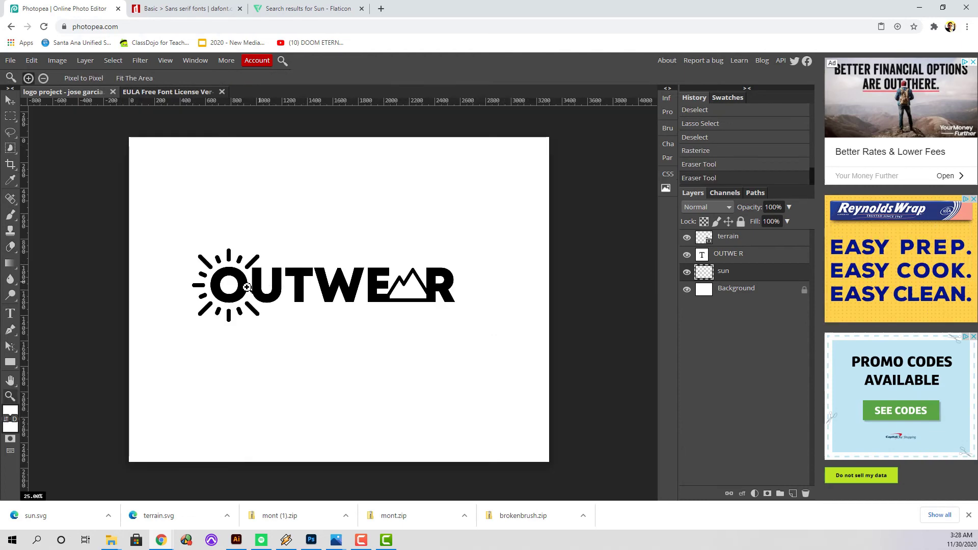
# - Draw a circle with the Ellipse tool on a new layer to cover the hole of the letter O, and fill it black
pyautogui.click(246, 289)
pyautogui.click(250, 275)
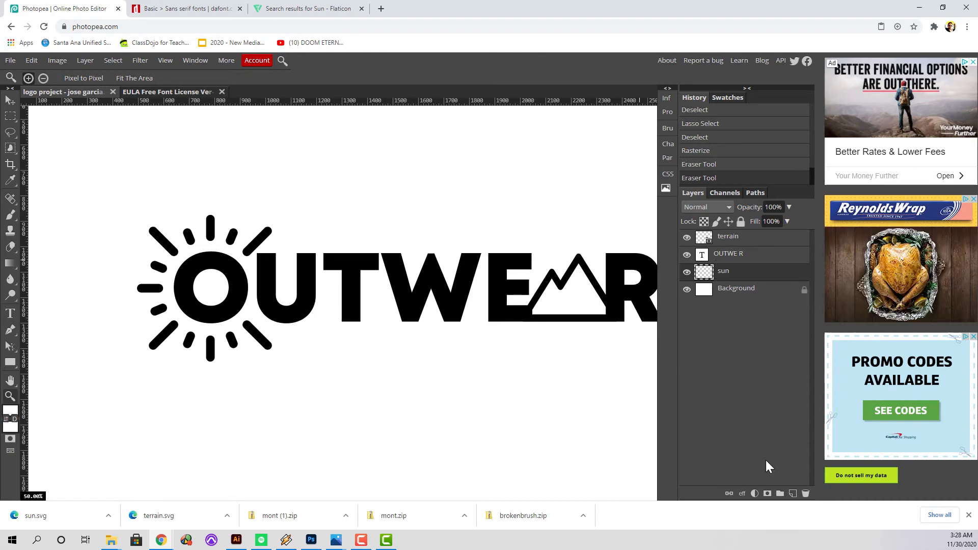
pyautogui.click(793, 493)
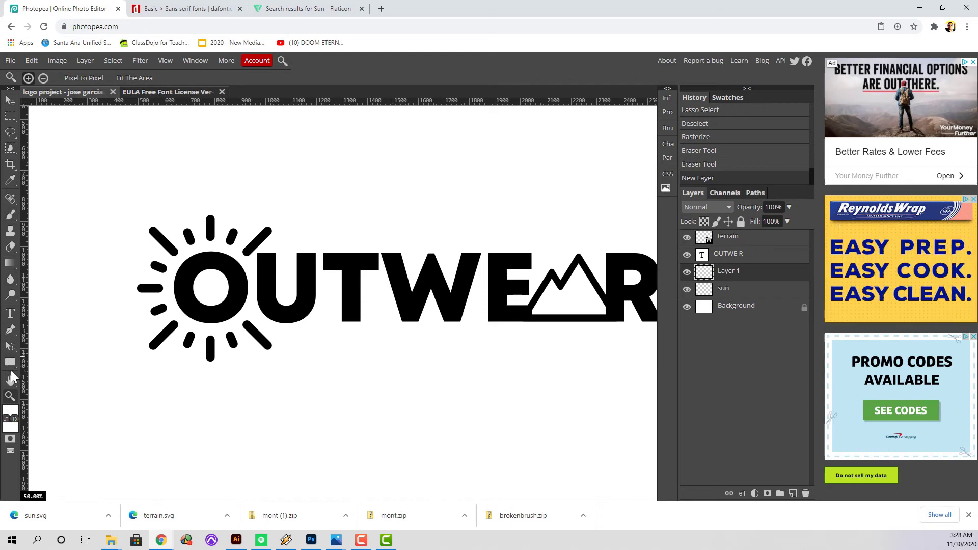
pyautogui.rightClick(10, 362)
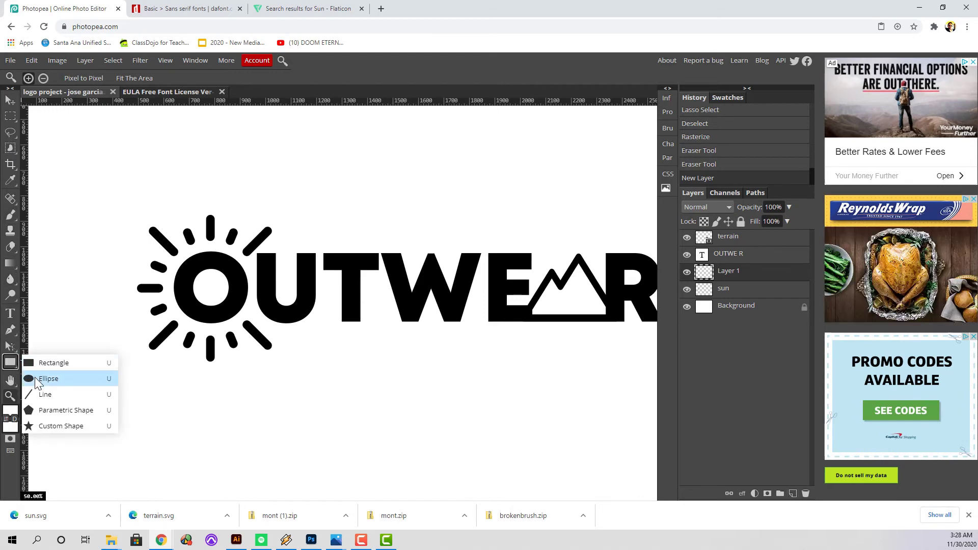
pyautogui.click(37, 379)
pyautogui.moveTo(183, 260); pyautogui.dragTo(236, 320)
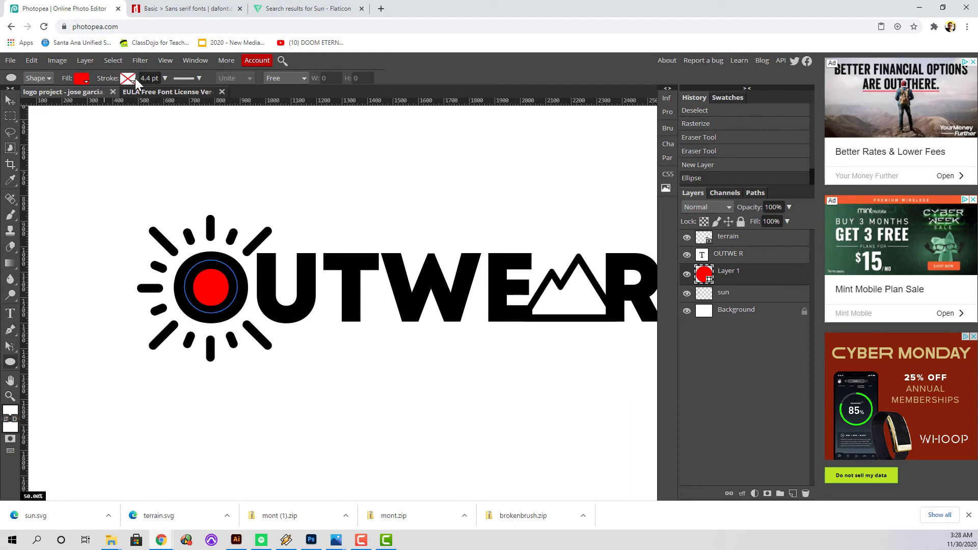
pyautogui.click(79, 81)
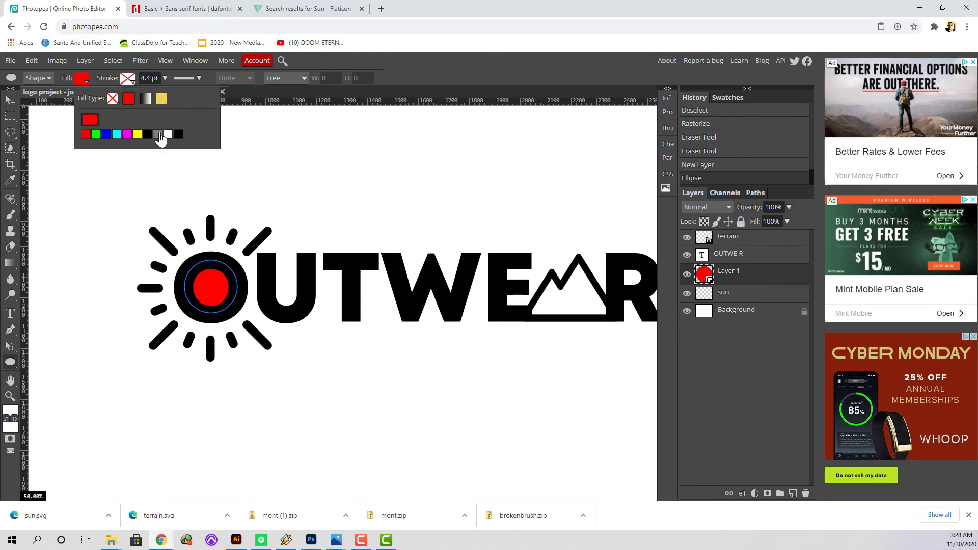
pyautogui.click(148, 134)
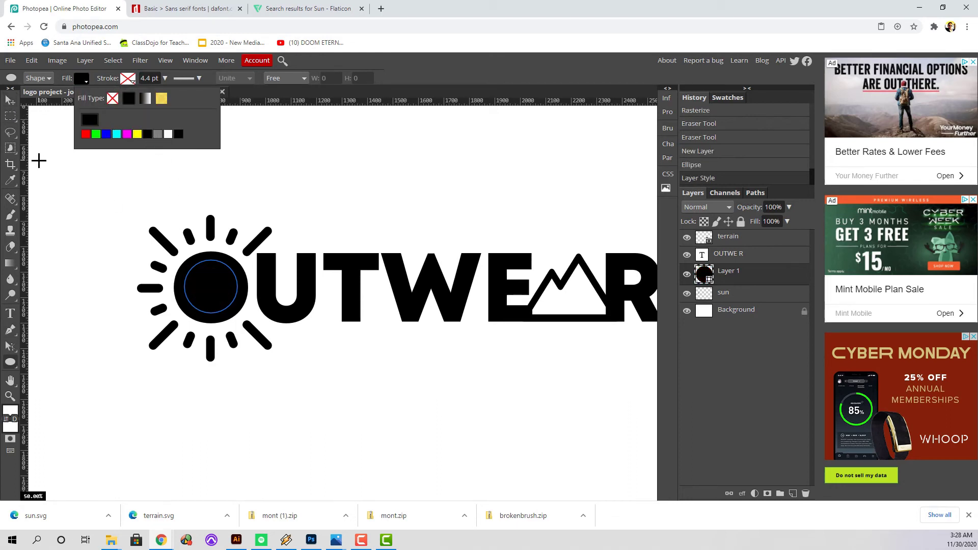
pyautogui.click(15, 119)
pyautogui.click(150, 208)
pyautogui.press('z')
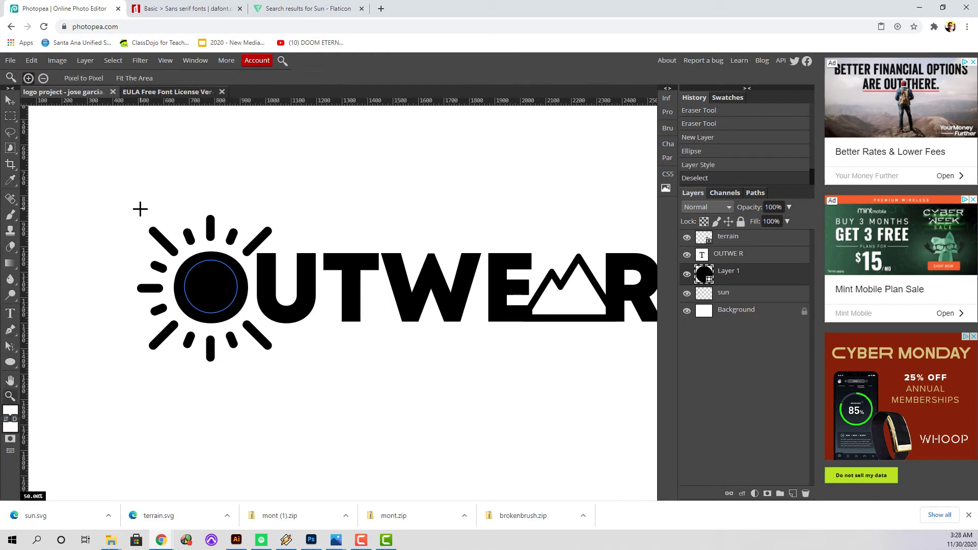
pyautogui.click(21, 104)
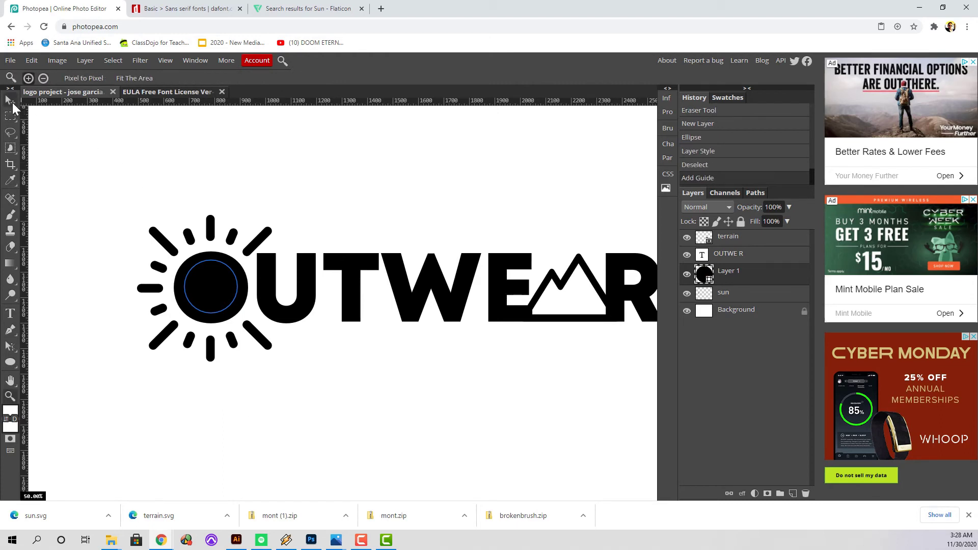
pyautogui.click(11, 101)
pyautogui.press('z')
pyautogui.keyDown('alt'); pyautogui.click(233, 245); pyautogui.keyUp('alt')
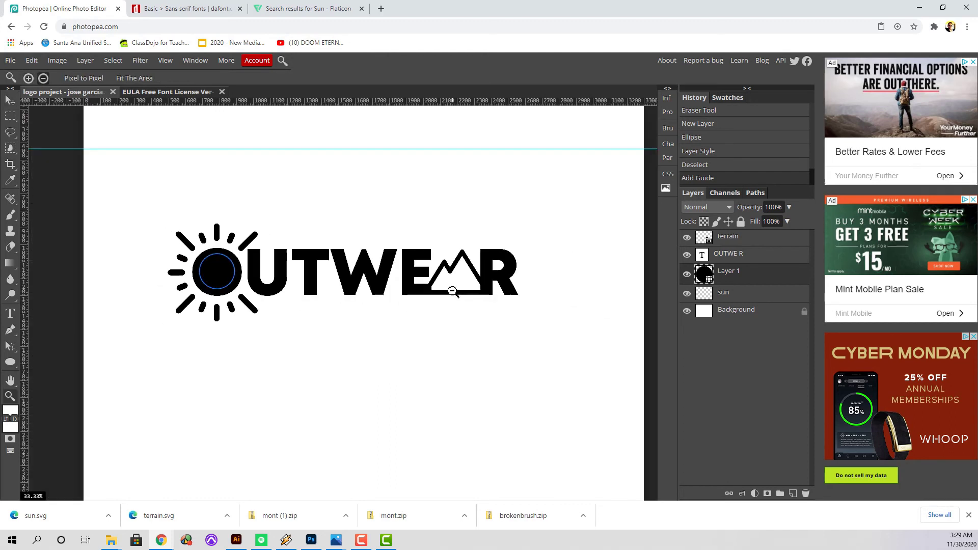
pyautogui.keyDown('alt'); pyautogui.click(448, 288); pyautogui.keyUp('alt')
pyautogui.keyDown('alt'); pyautogui.click(448, 288); pyautogui.keyUp('alt')
pyautogui.click(11, 117)
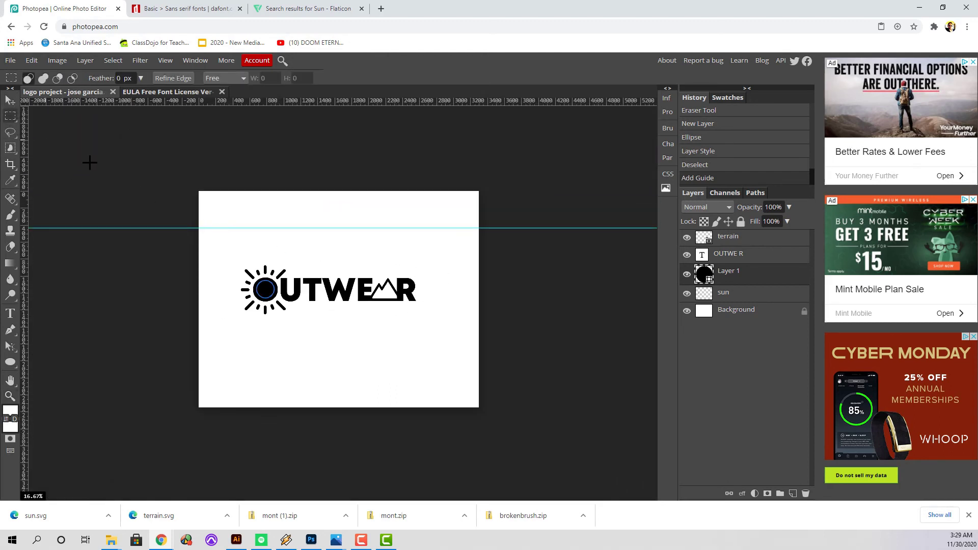
pyautogui.click(90, 162)
pyautogui.click(403, 247)
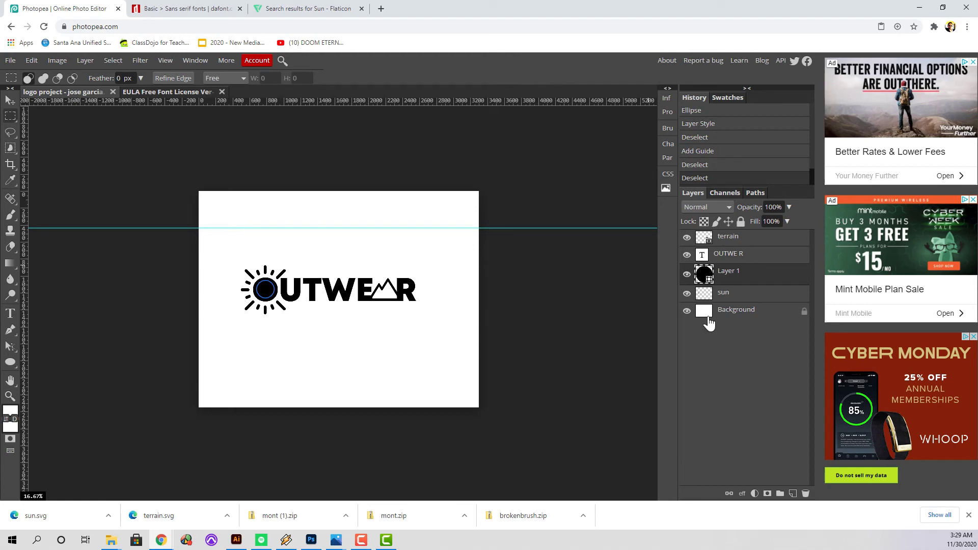
pyautogui.click(708, 317)
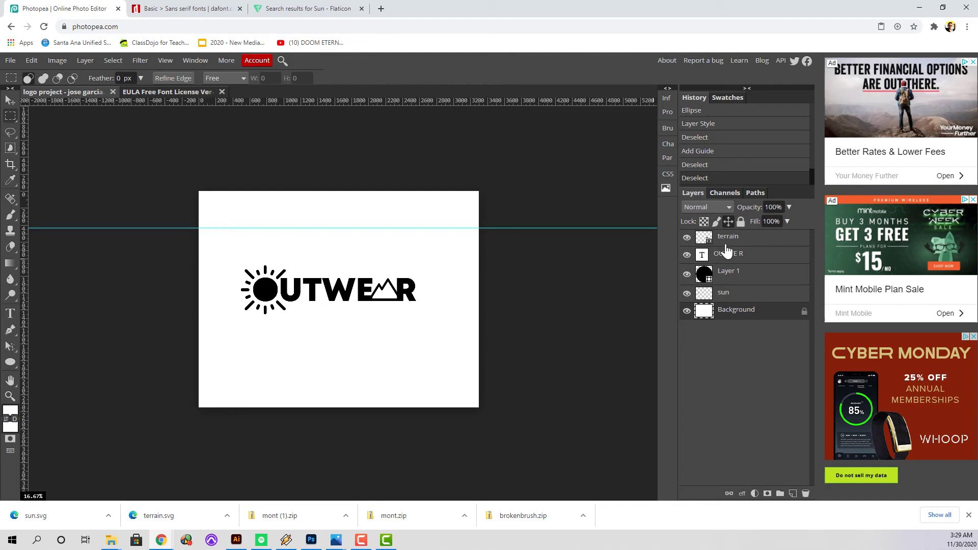
pyautogui.click(729, 293)
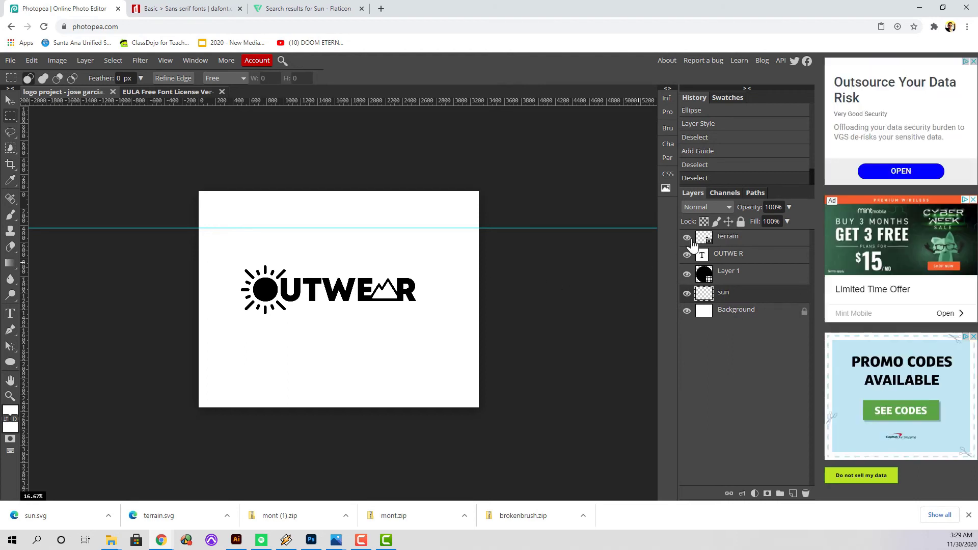
pyautogui.click(723, 252)
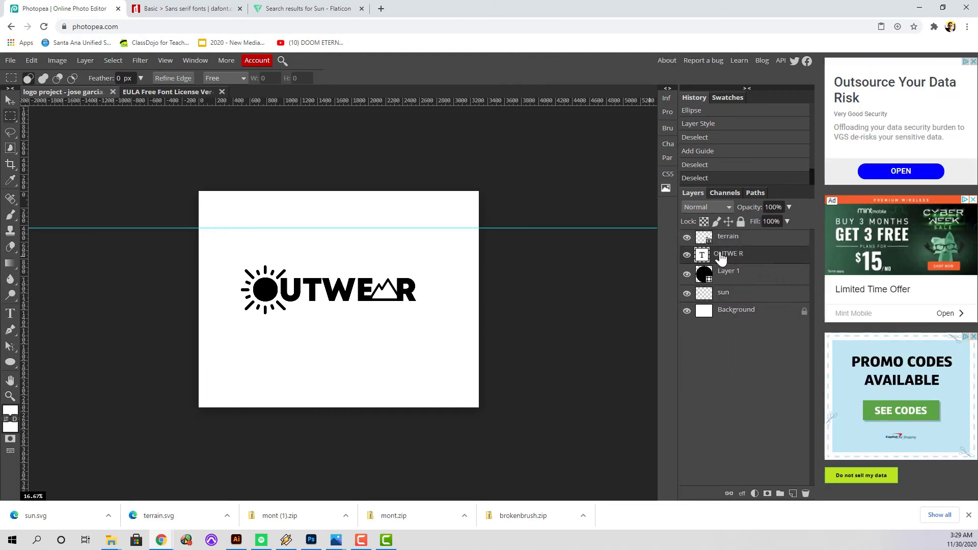
pyautogui.click(743, 494)
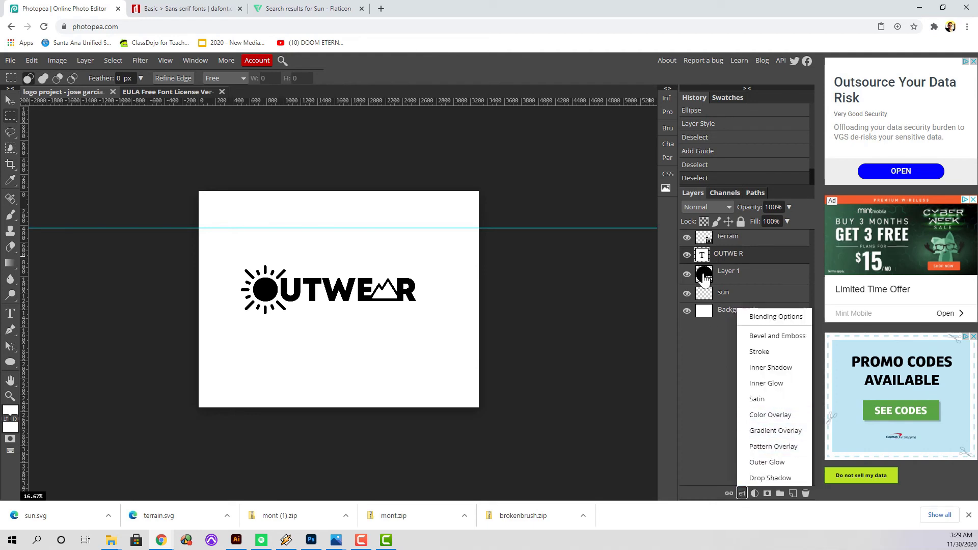
pyautogui.click(721, 244)
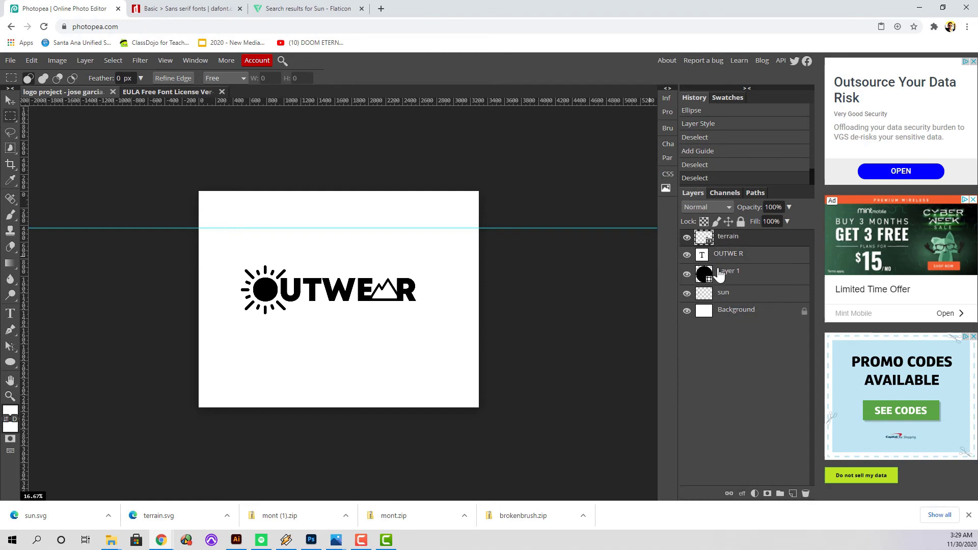
# - Add a Color Overlay in brown a37c36 to the OUTWE R text layer
pyautogui.click(731, 256)
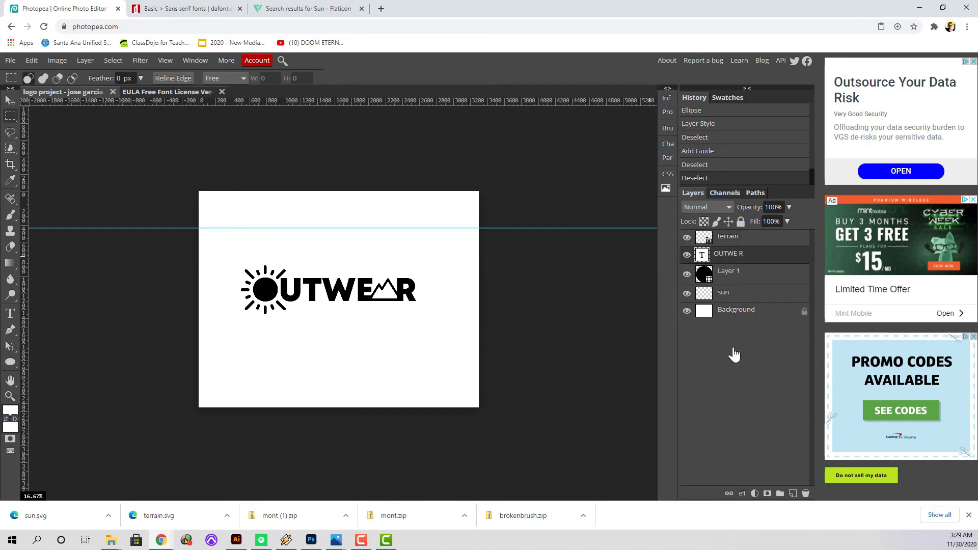
pyautogui.click(742, 493)
pyautogui.click(769, 414)
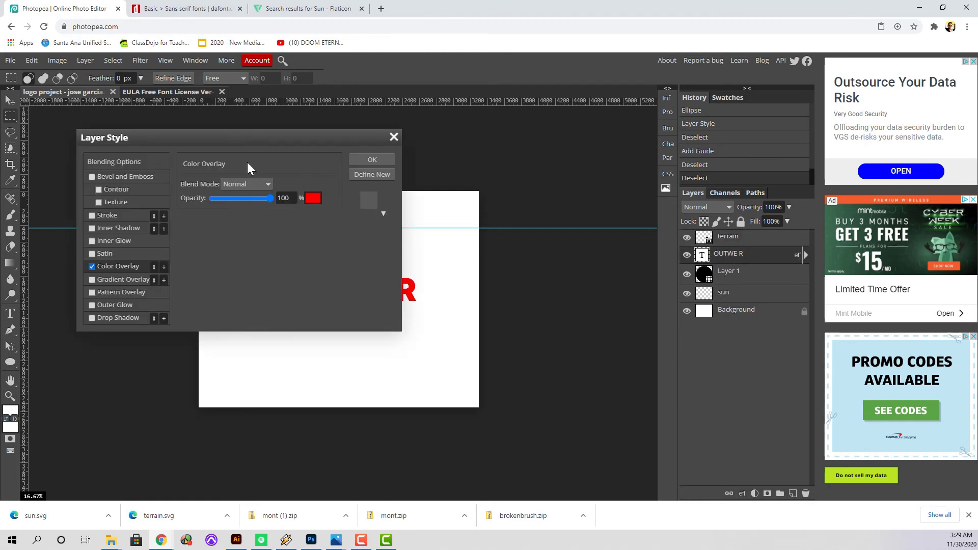
pyautogui.moveTo(268, 138); pyautogui.dragTo(602, 230)
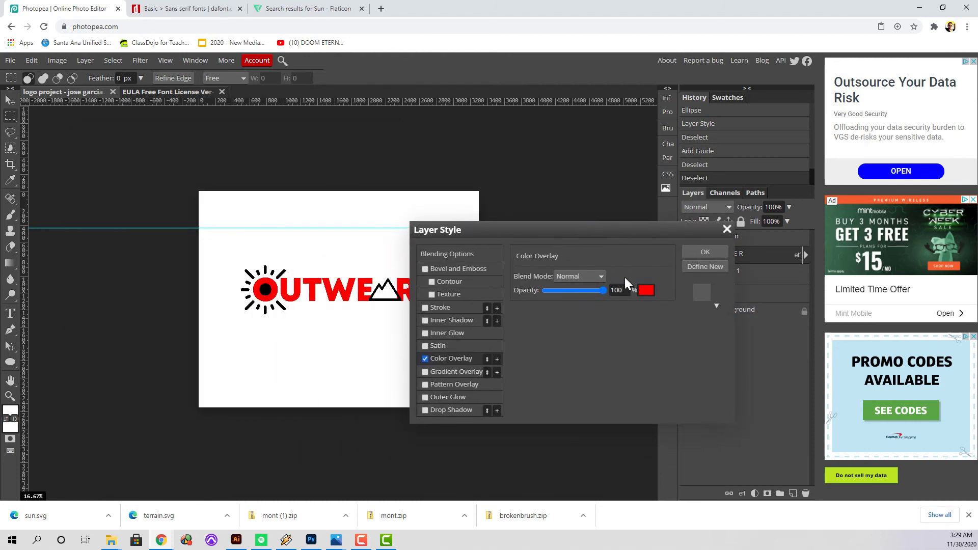
pyautogui.click(645, 291)
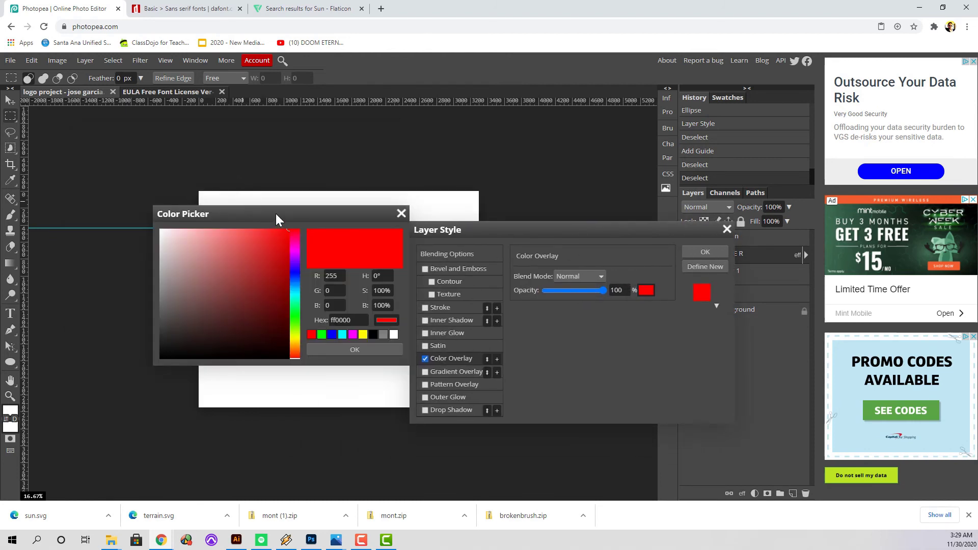
pyautogui.moveTo(277, 214); pyautogui.dragTo(596, 288)
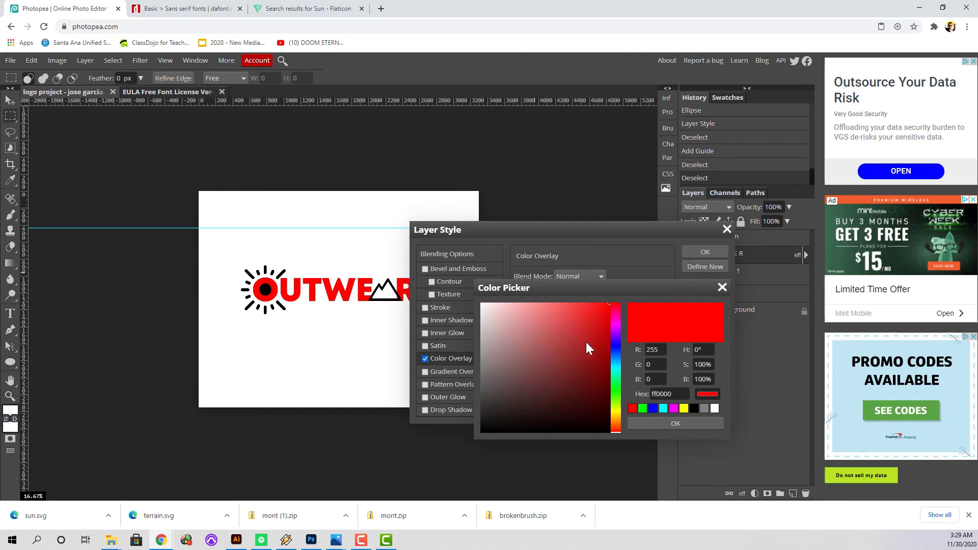
pyautogui.moveTo(617, 411); pyautogui.dragTo(616, 418)
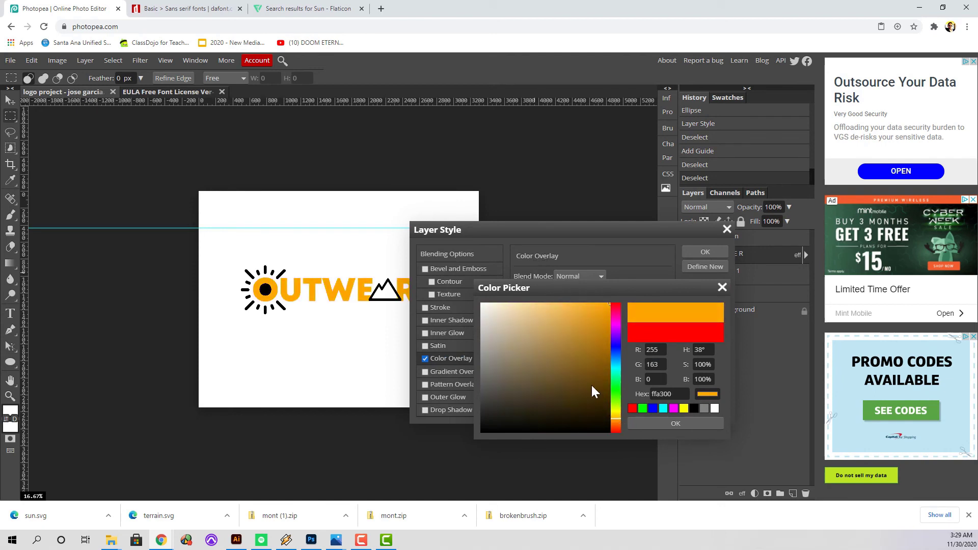
pyautogui.moveTo(591, 384); pyautogui.dragTo(567, 349)
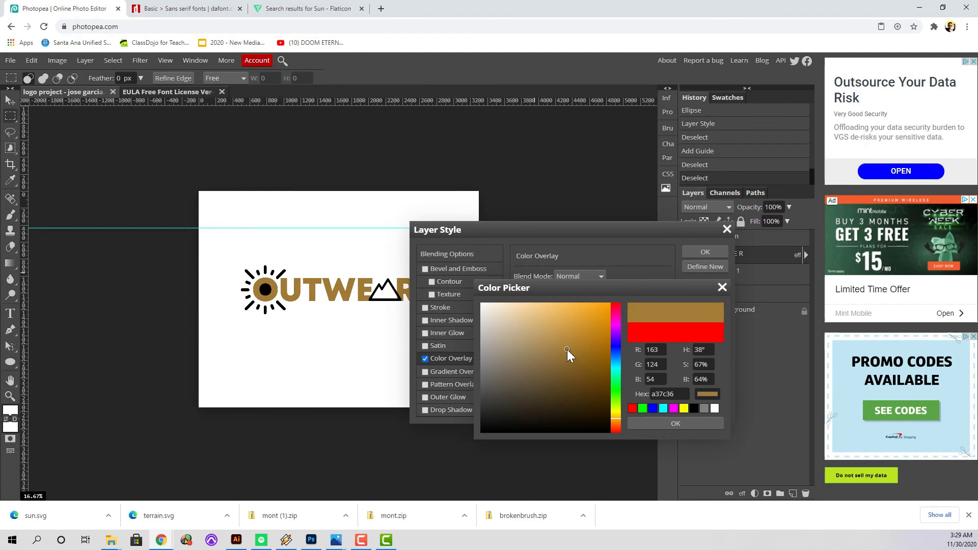
pyautogui.click(657, 427)
pyautogui.click(704, 253)
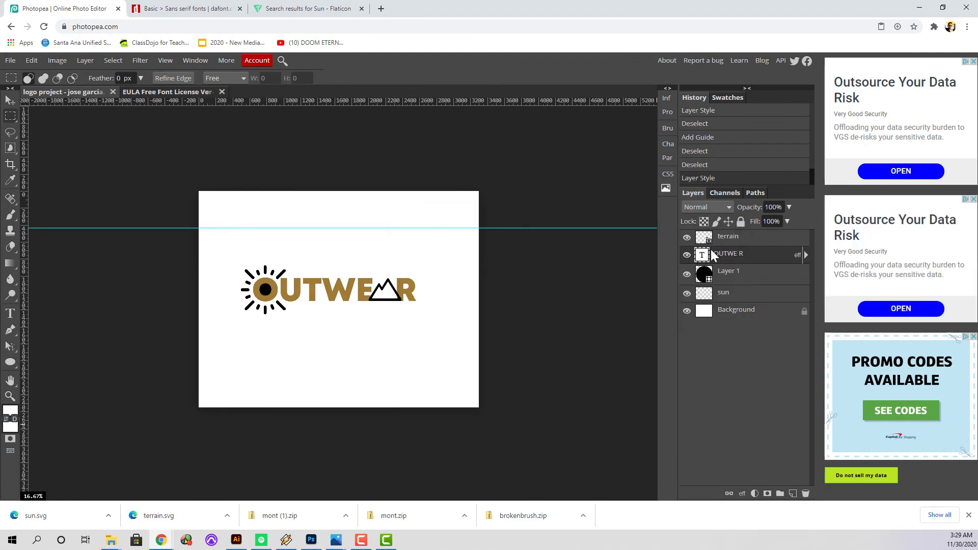
# - Copy the layer style of the OUTWE R text layer and paste it onto the terrain layer
pyautogui.click(806, 255)
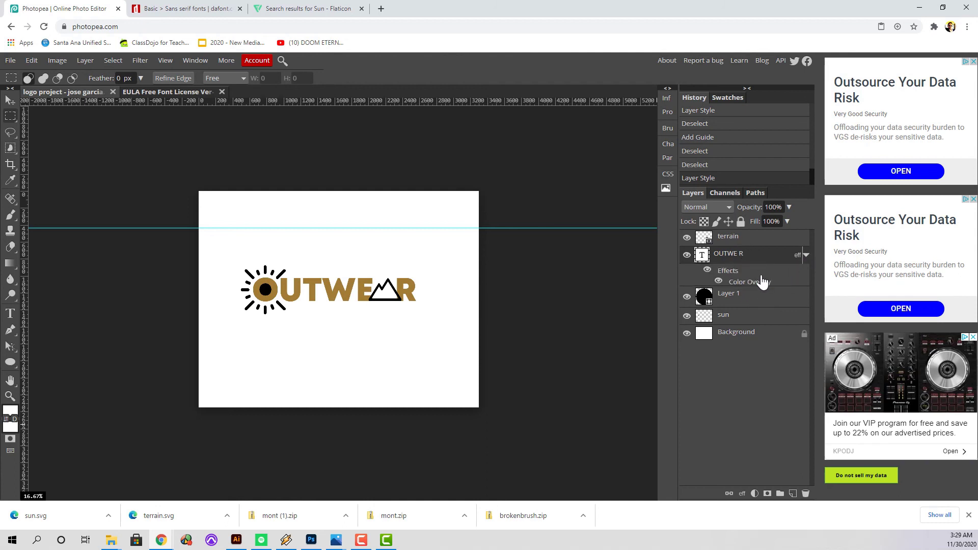
pyautogui.rightClick(804, 259)
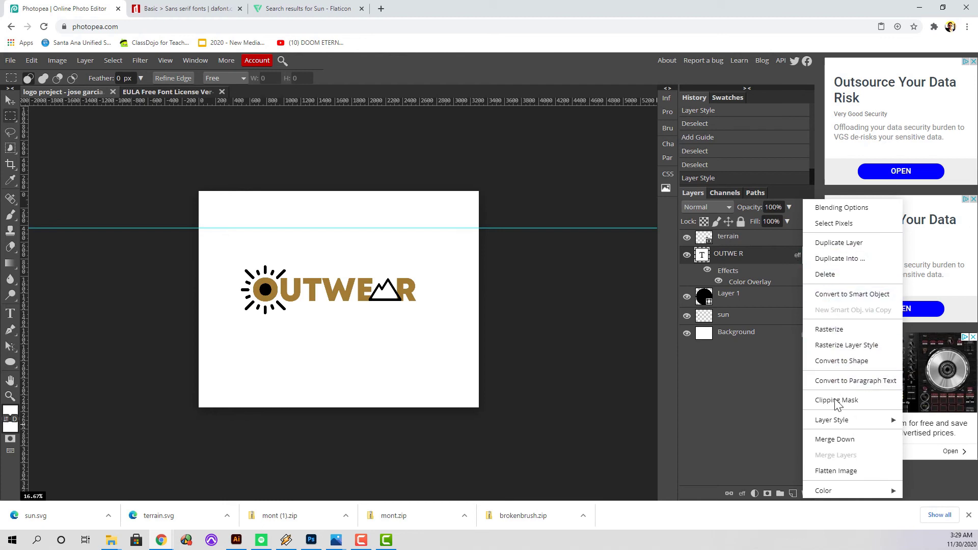
pyautogui.moveTo(835, 418)
pyautogui.click(904, 420)
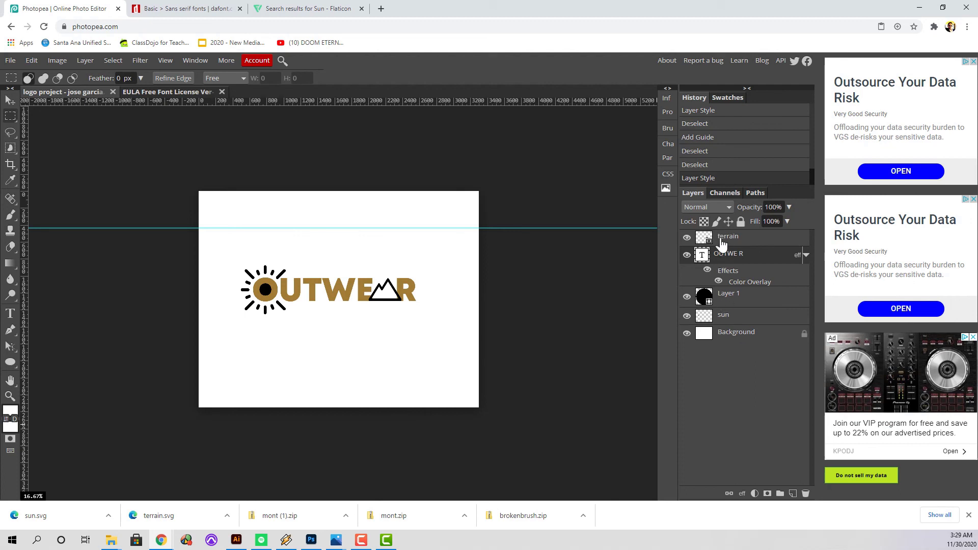
pyautogui.click(739, 238)
pyautogui.rightClick(739, 239)
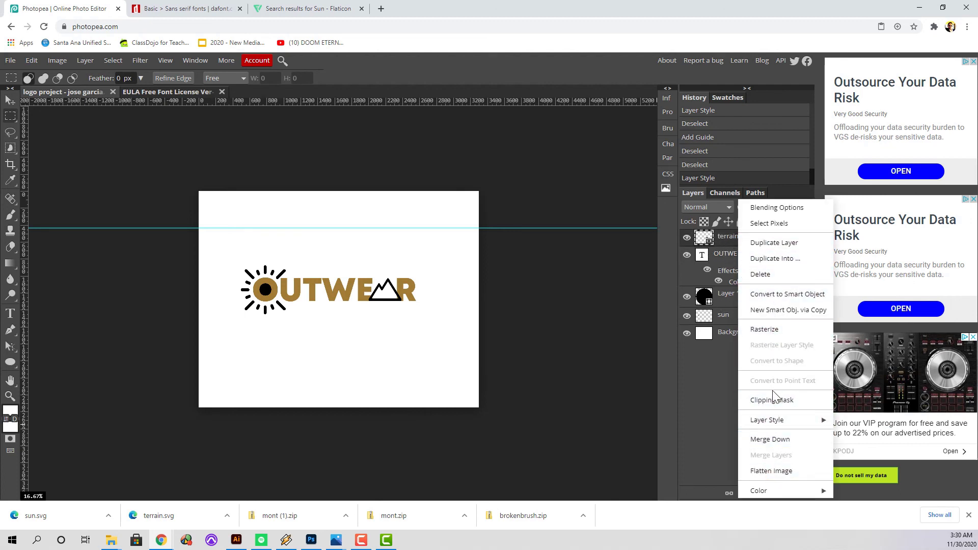
pyautogui.moveTo(775, 418)
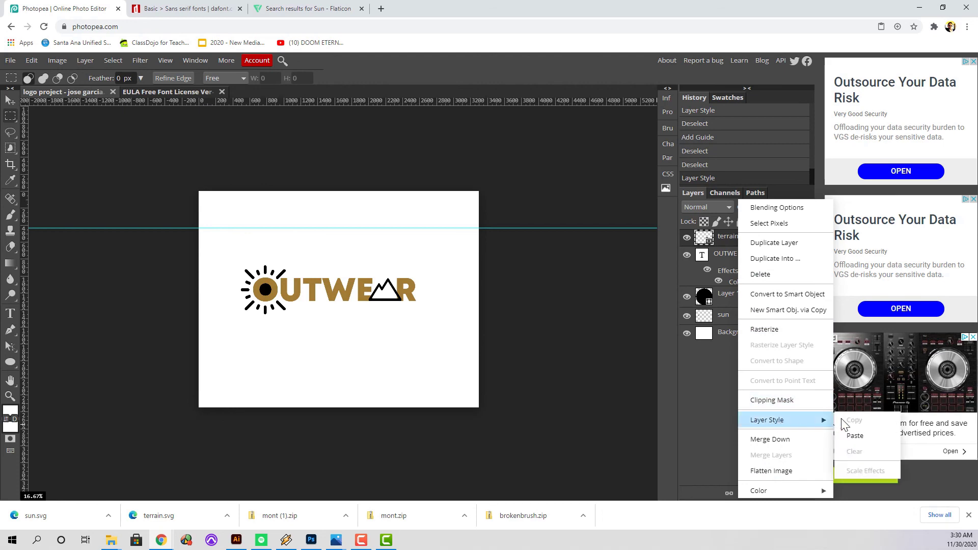
pyautogui.click(856, 443)
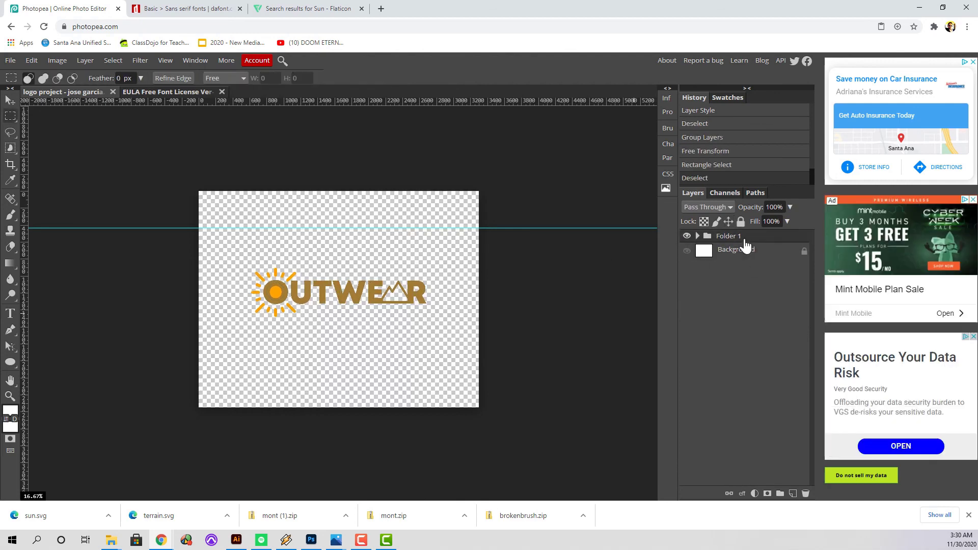
# - Crop the document to a rectangular selection drawn closely around the whole logo
pyautogui.moveTo(209, 255); pyautogui.dragTo(468, 352)
# - Expand Folder 1 and rasterize the terrain smart object so it can be painted with the Brush tool
pyautogui.press('z')
pyautogui.click(341, 299)
pyautogui.click(517, 295)
pyautogui.click(697, 236)
pyautogui.click(737, 249)
pyautogui.press('b')
pyautogui.click(437, 317)
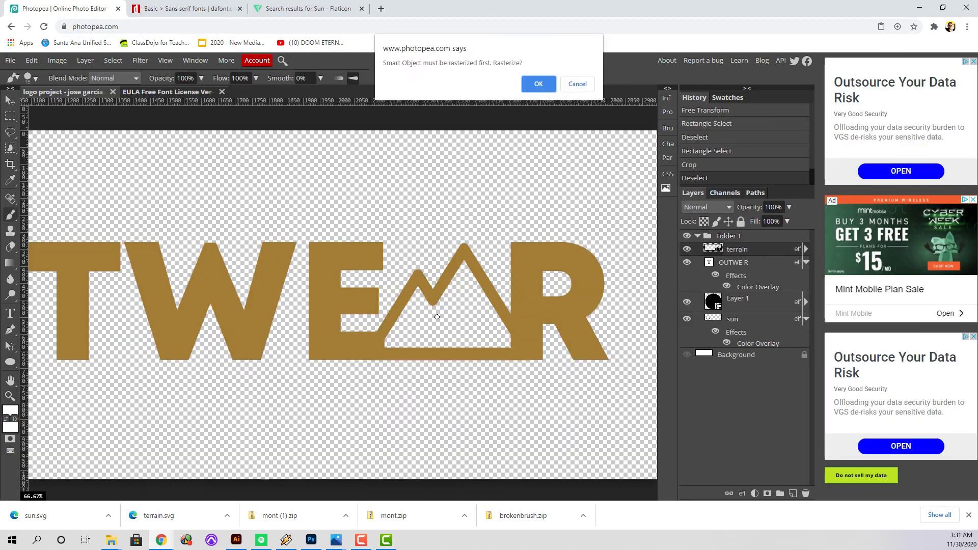
pyautogui.press('Return')
# - Sample the brown from the letter T, enlarge the brush and paint the empty inside of the mountain solid
pyautogui.keyDown('alt'); pyautogui.click(70, 259); pyautogui.keyUp('alt')
pyautogui.press(']')
pyautogui.press(']')
pyautogui.press(']')
pyautogui.press(']')
pyautogui.press(']')
pyautogui.press(']')
pyautogui.press(']')
pyautogui.press(']')
pyautogui.press(']')
pyautogui.press(']')
pyautogui.moveTo(461, 275)
pyautogui.mouseDown()
pyautogui.moveTo(400, 336)
pyautogui.moveTo(473, 329)
pyautogui.mouseUp()
# - Paint over the orange centre of the letter O with the same brown
pyautogui.press('z')
pyautogui.keyDown('alt'); pyautogui.click(411, 169); pyautogui.keyUp('alt')
pyautogui.moveTo(170, 289); pyautogui.dragTo(187, 298)
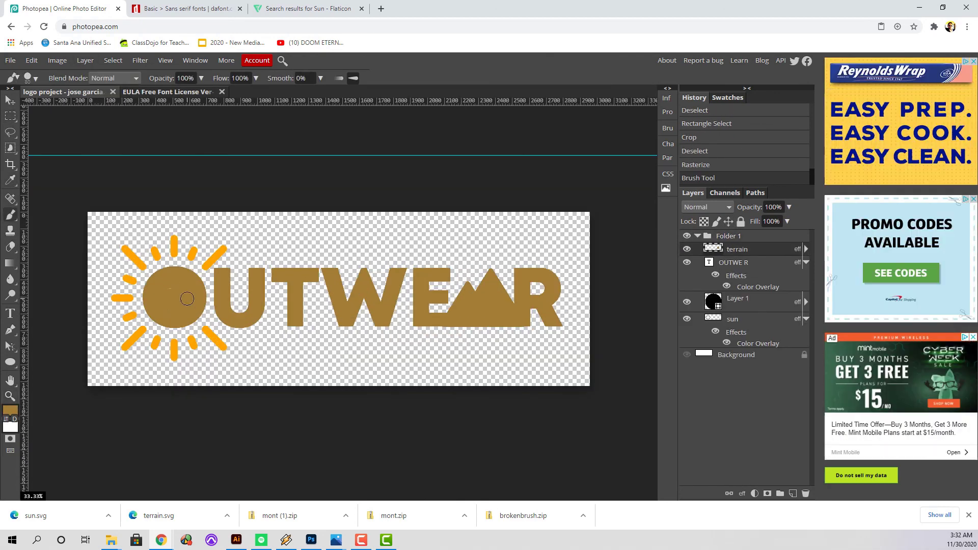
# - Select a rectangle just below the baseline from E to R and delete the mountain's overhanging edge, then deselect
pyautogui.press('z')
pyautogui.keyDown('alt'); pyautogui.click(391, 268); pyautogui.keyUp('alt')
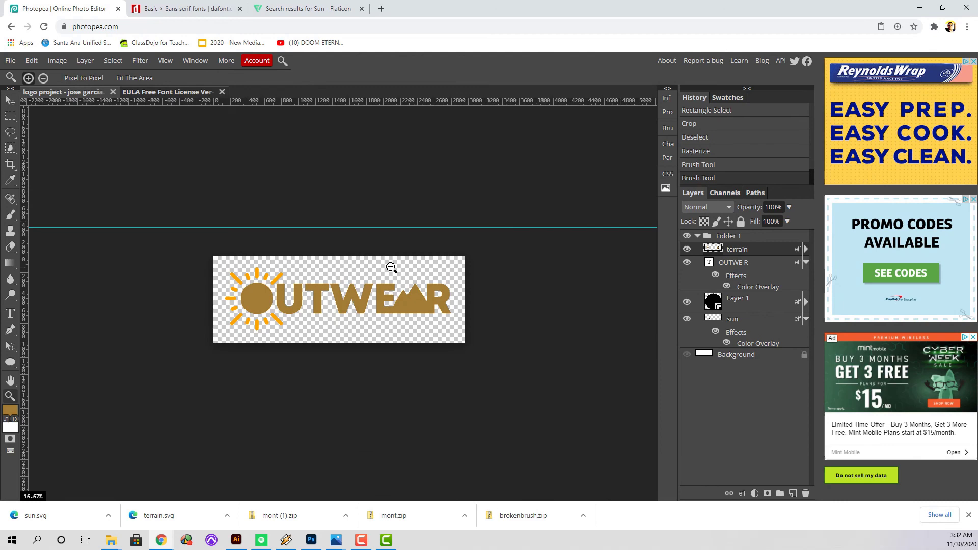
pyautogui.click(374, 299)
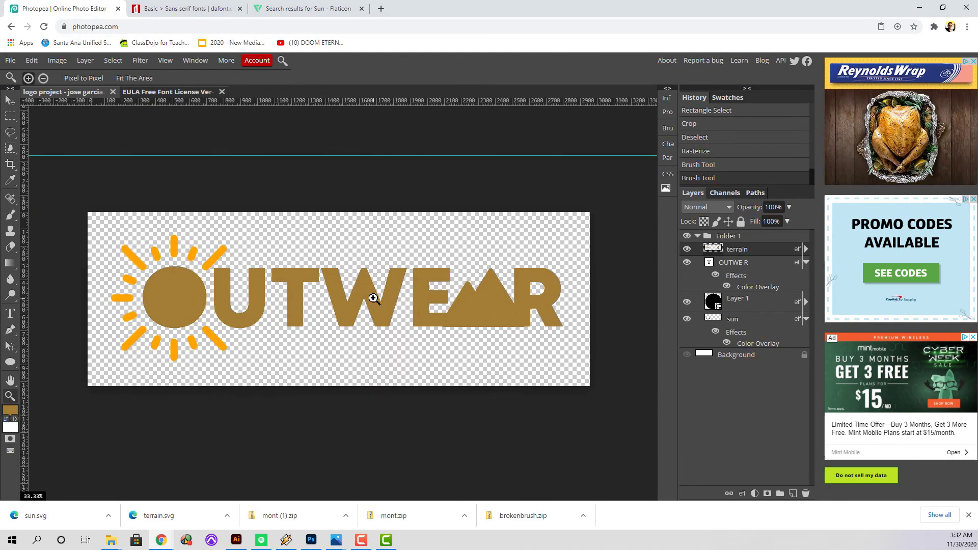
pyautogui.click(513, 303)
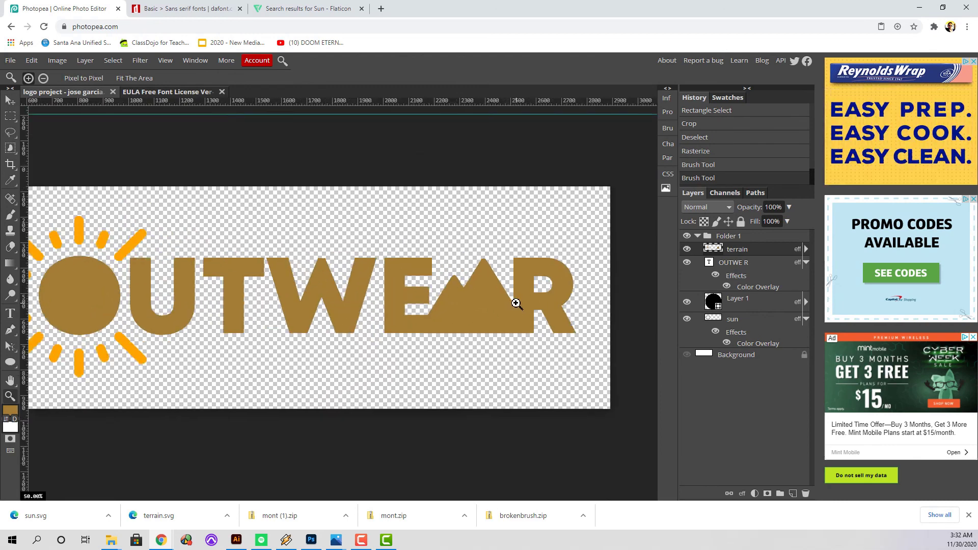
pyautogui.click(494, 298)
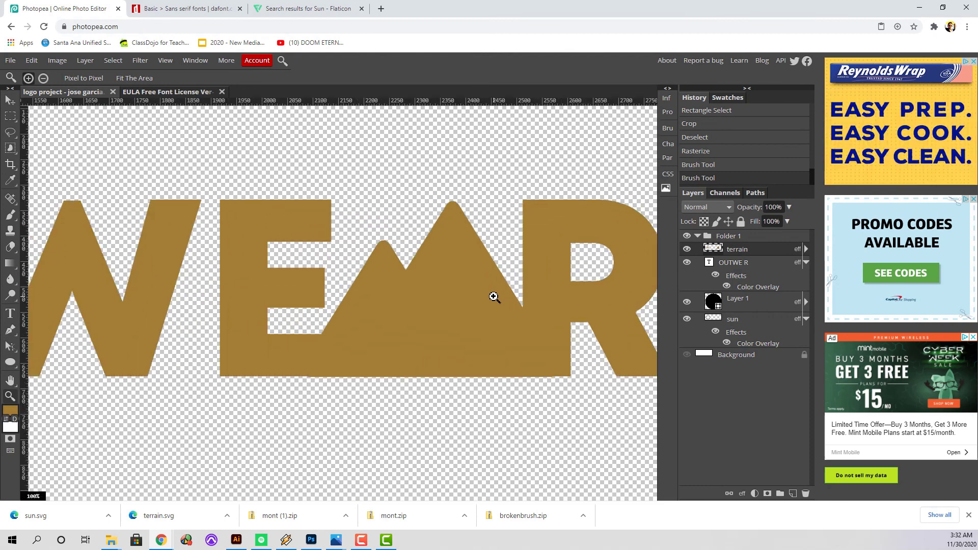
pyautogui.click(10, 116)
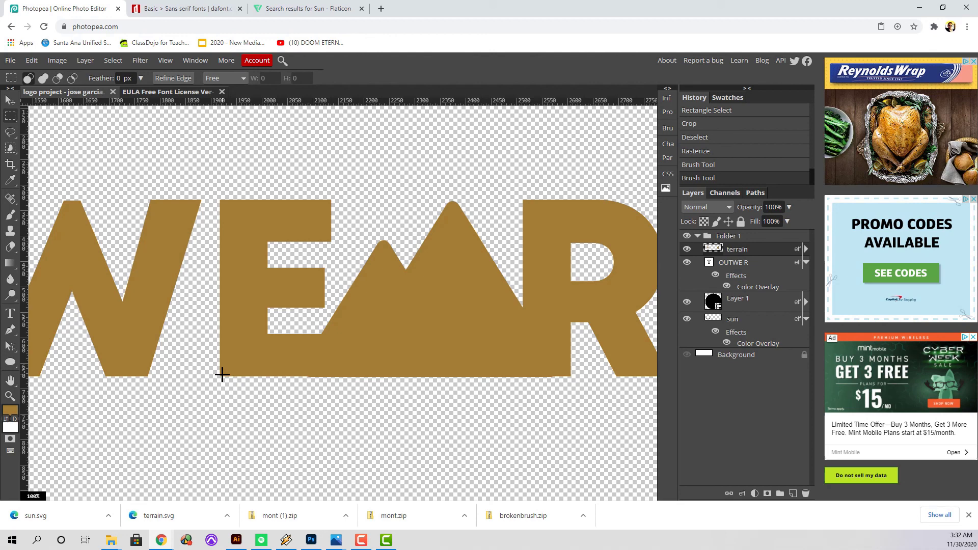
pyautogui.moveTo(221, 377); pyautogui.dragTo(600, 442)
pyautogui.press('Delete')
pyautogui.hotkey('ctrl', 'd')
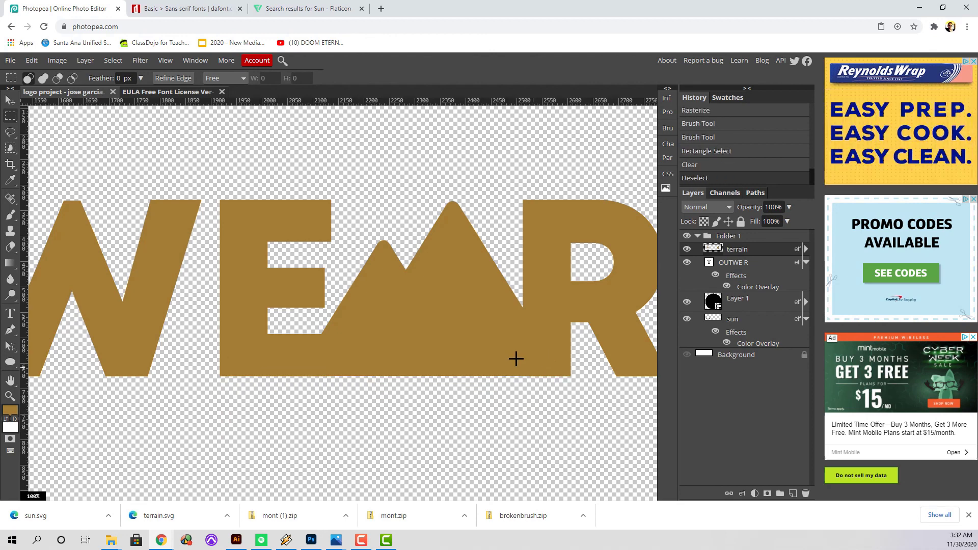
pyautogui.press('z')
pyautogui.keyDown('alt'); pyautogui.click(366, 318); pyautogui.keyUp('alt')
pyautogui.keyDown('alt'); pyautogui.click(366, 319); pyautogui.keyUp('alt')
pyautogui.keyDown('alt'); pyautogui.click(366, 319); pyautogui.keyUp('alt')
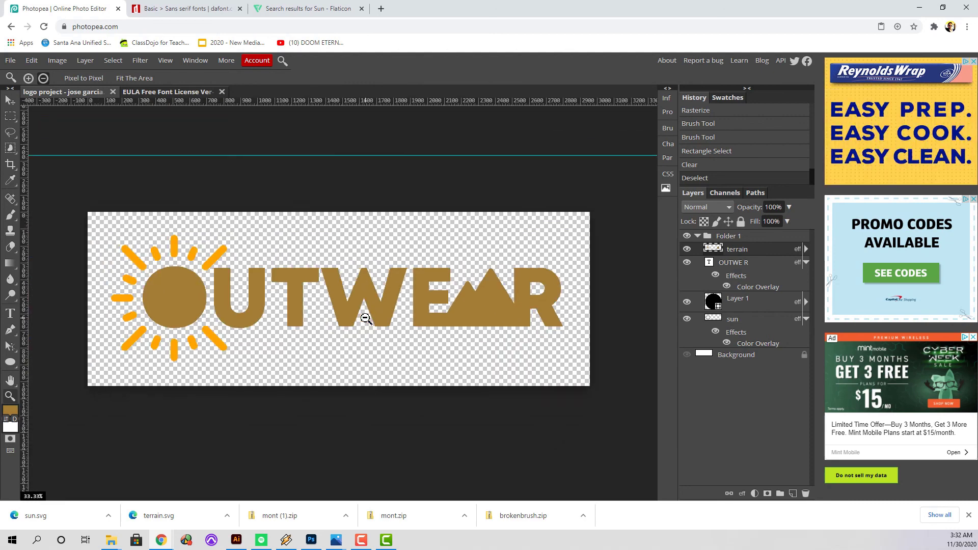
pyautogui.keyDown('alt'); pyautogui.click(366, 319); pyautogui.keyUp('alt')
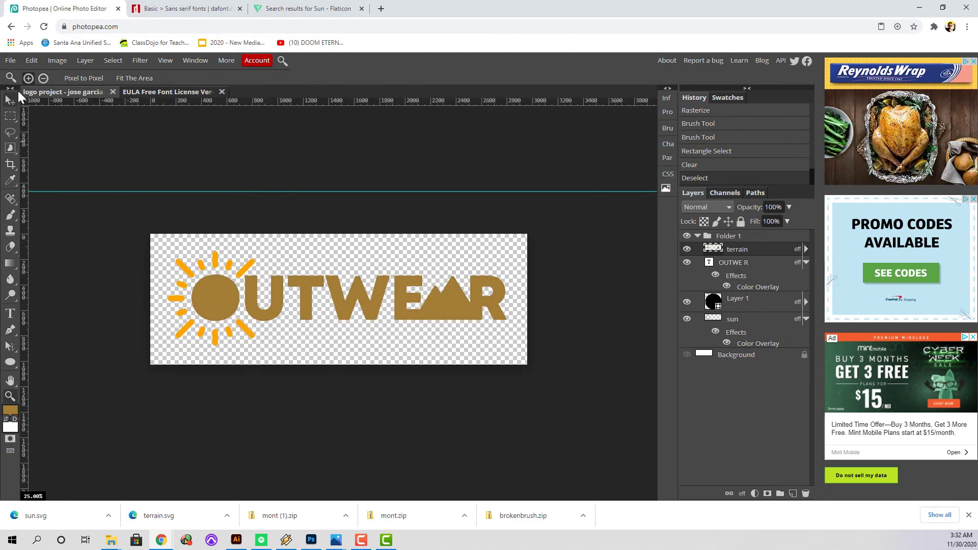
pyautogui.click(10, 99)
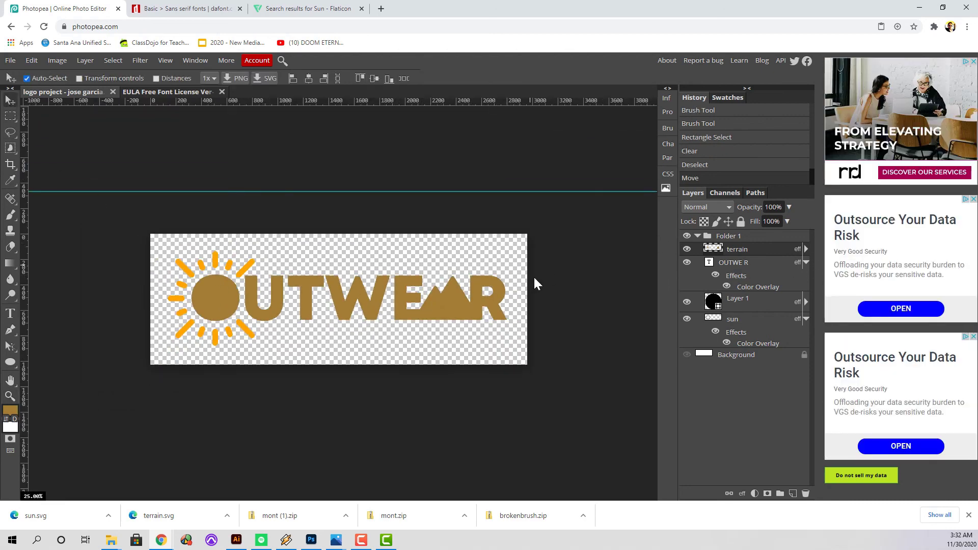